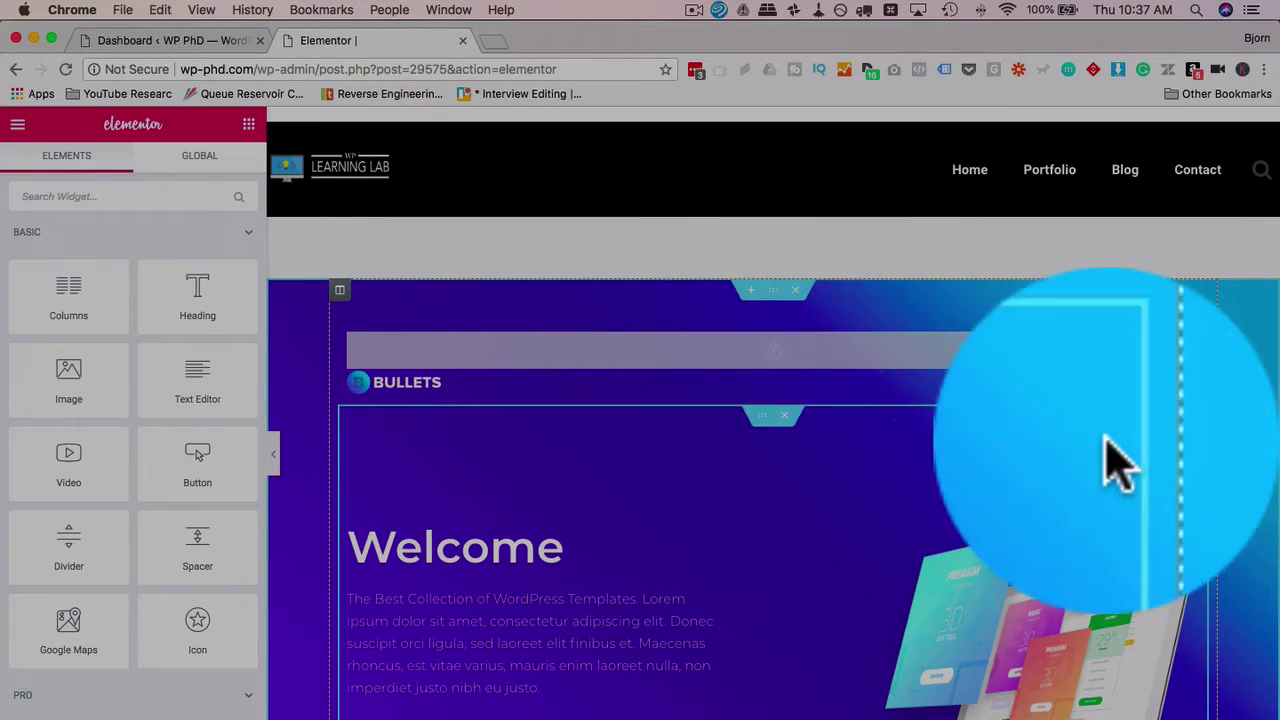
- Open the settings of the inner Welcome section and the outer hero section, and view the section's available editing actions
left_click(765, 418)
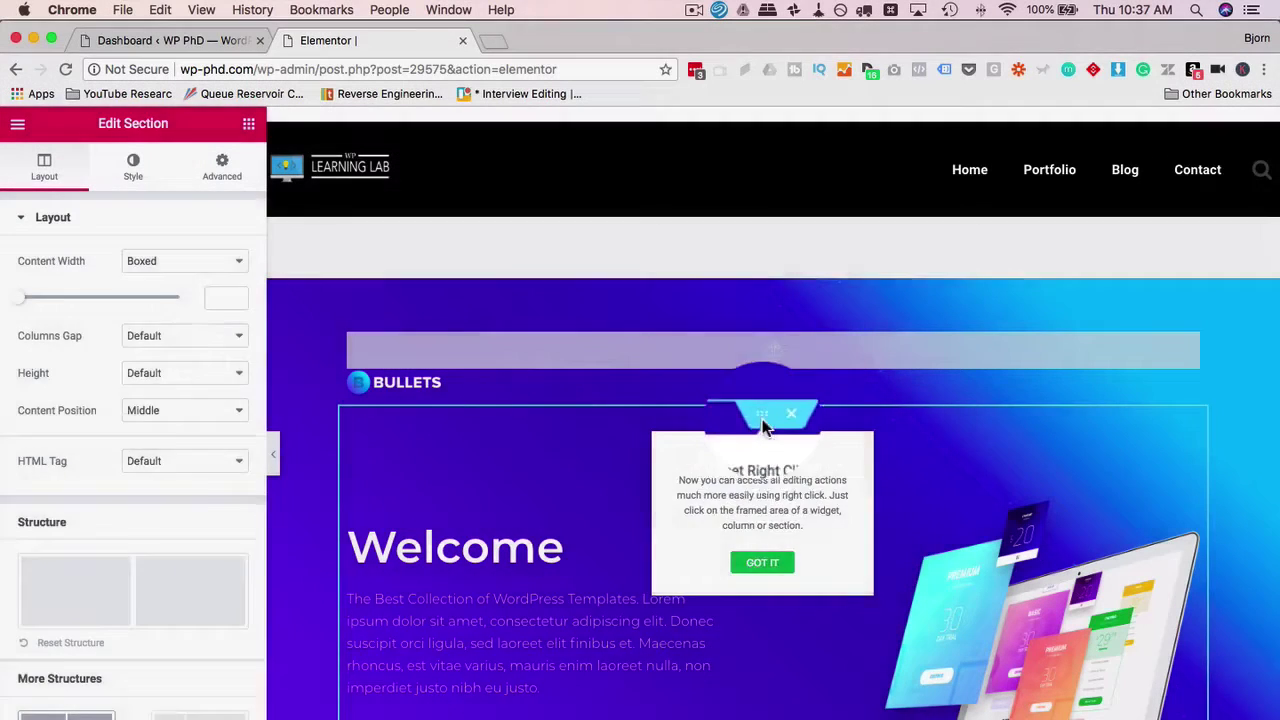
left_click(771, 292)
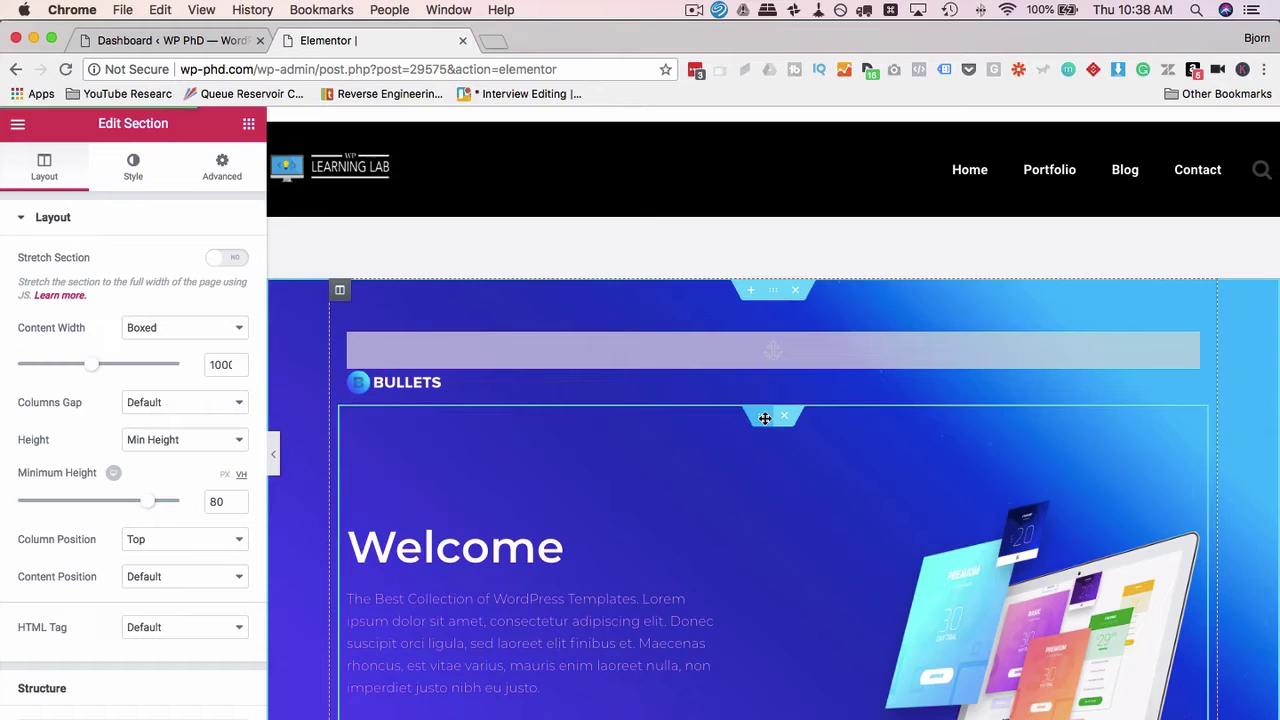
right_click(705, 338)
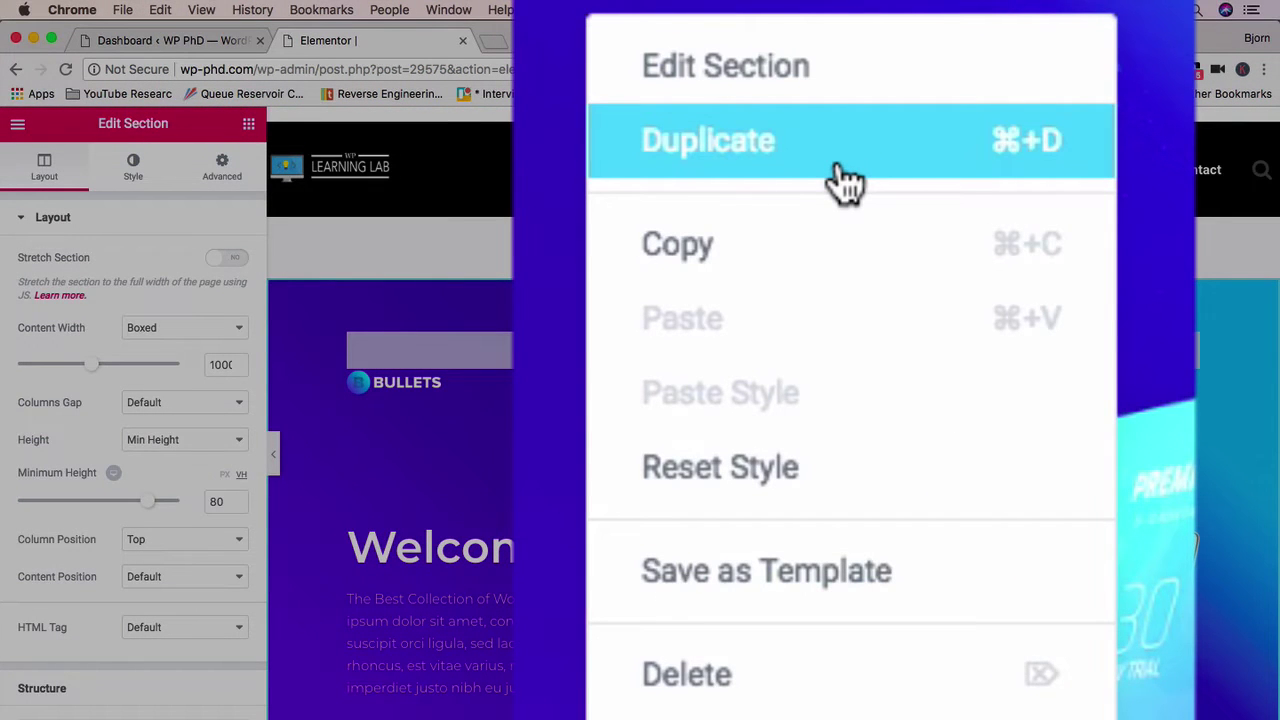
left_click(845, 180)
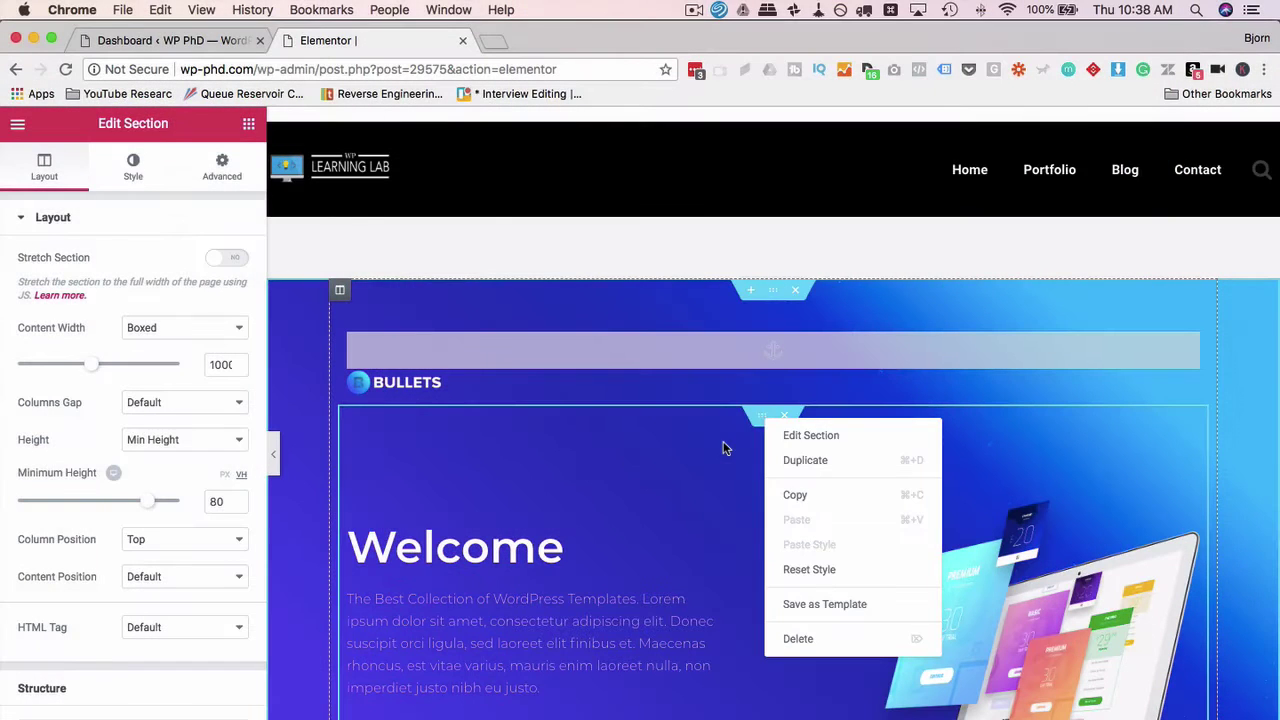
left_click(731, 441)
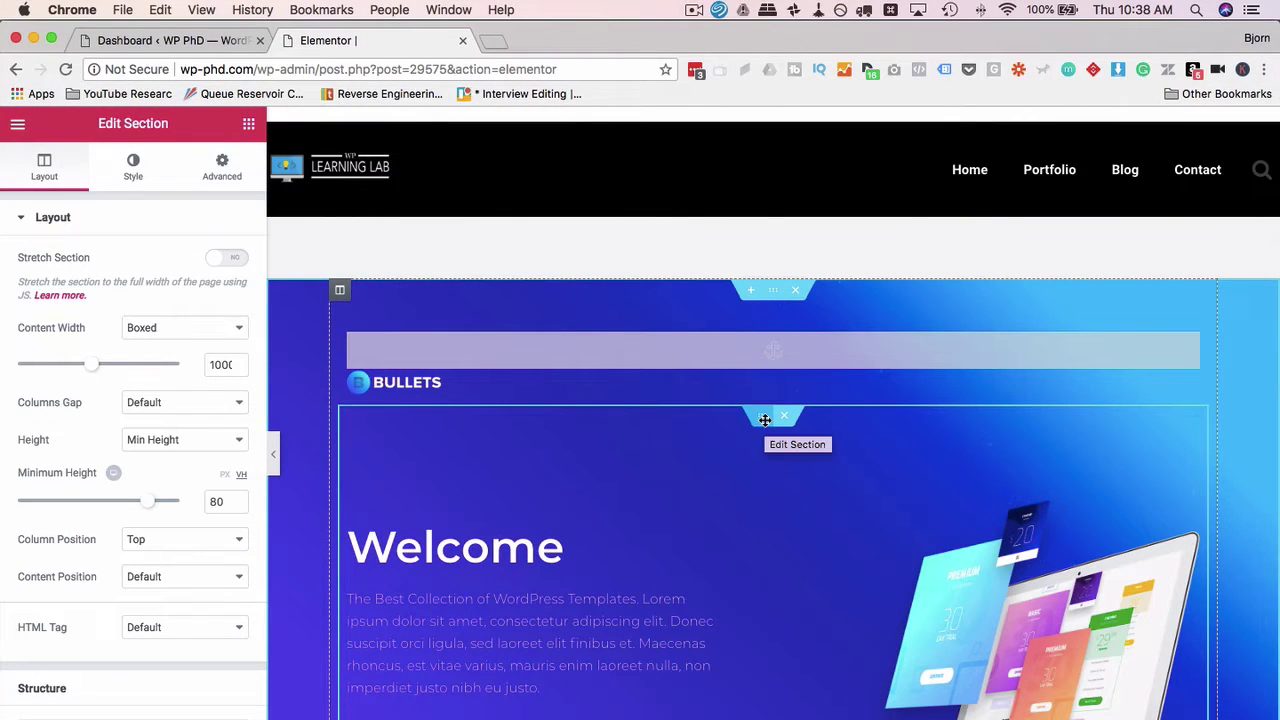
- Open the inner Welcome section's settings for editing
left_click(765, 420)
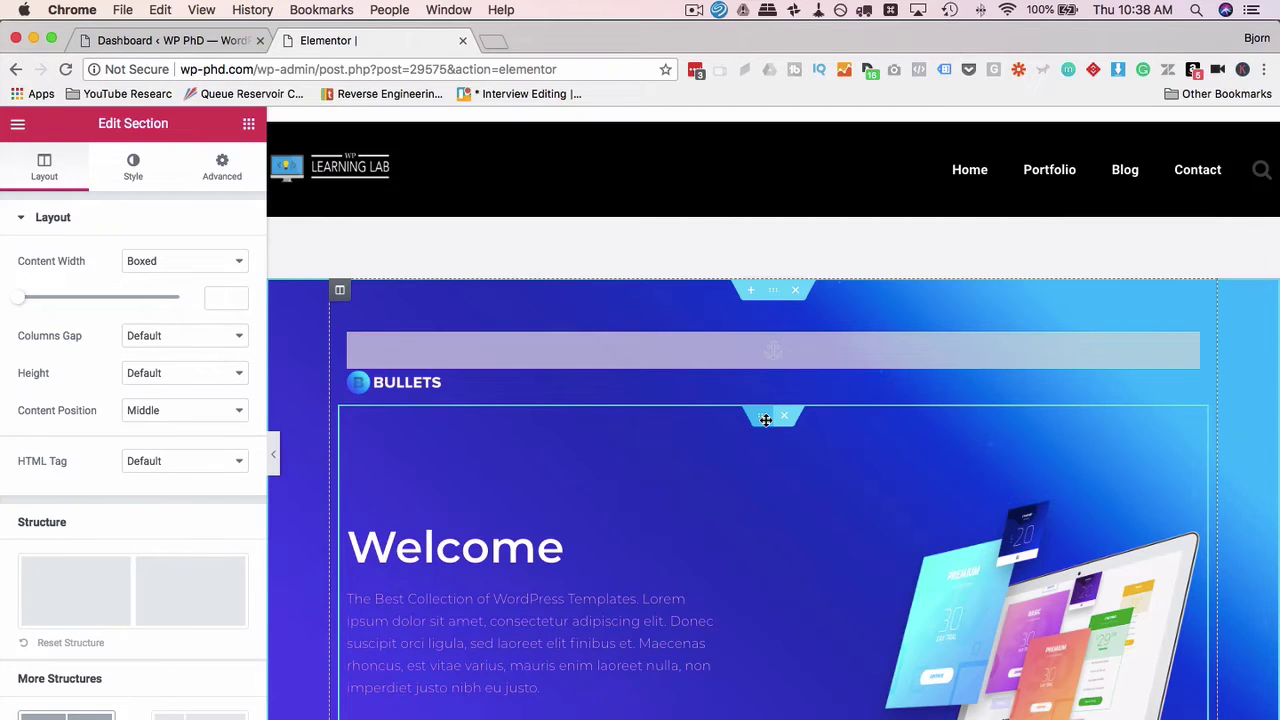
right_click(765, 420)
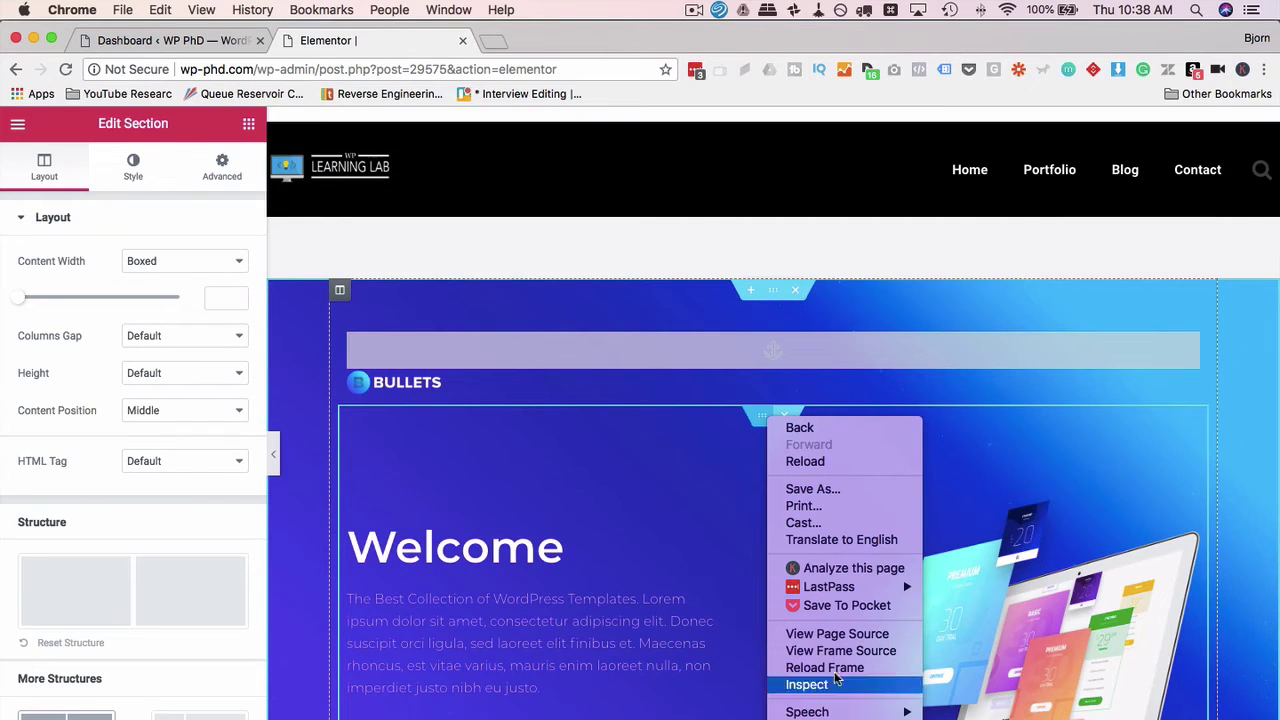
left_click(738, 431)
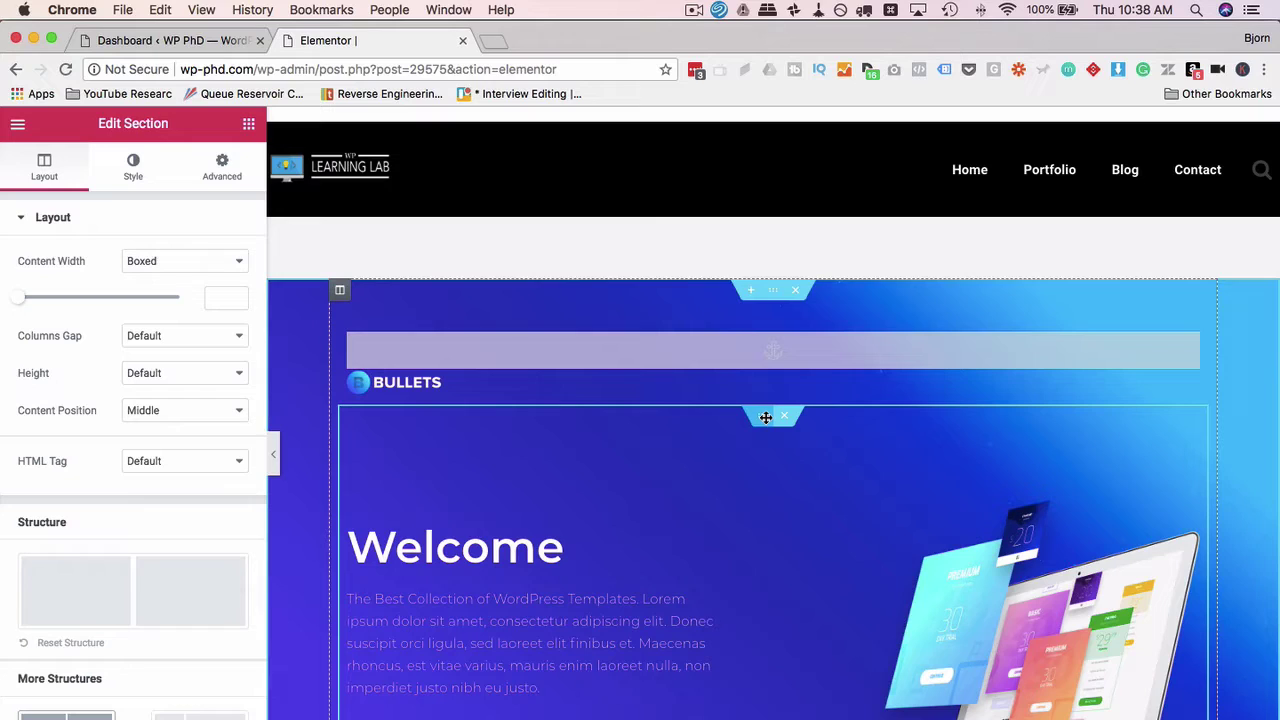
right_click(765, 417)
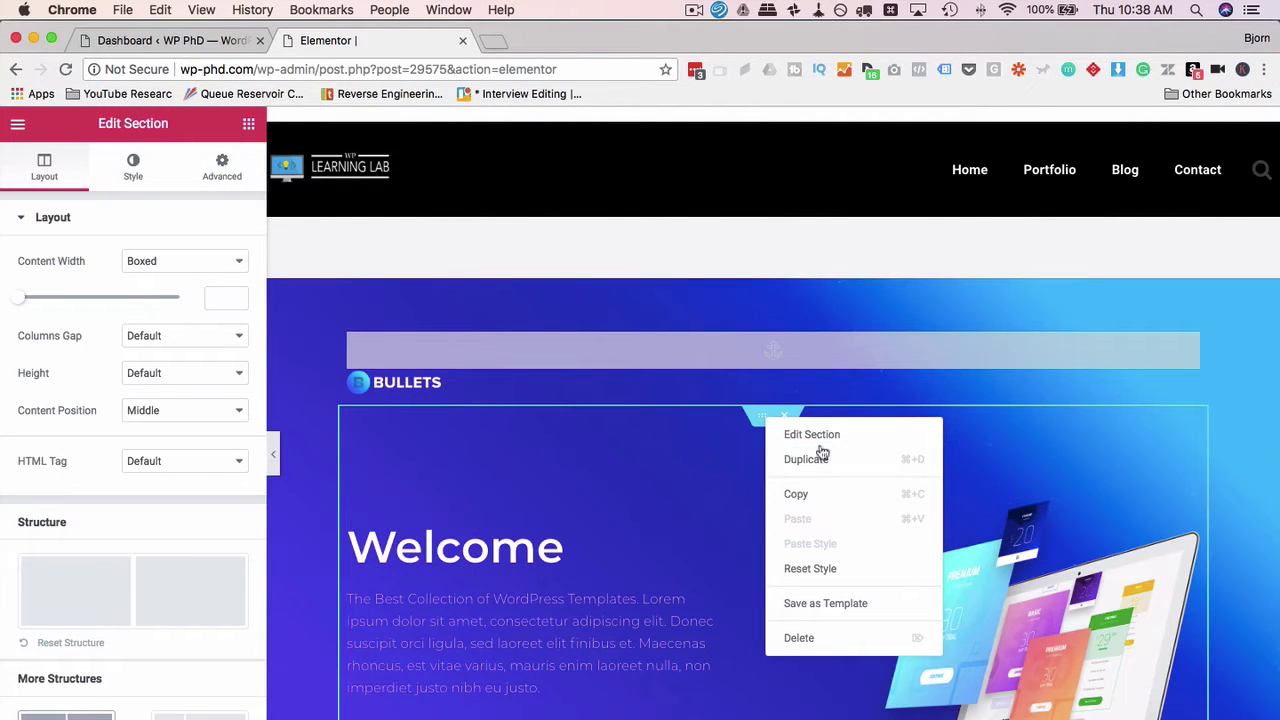
left_click(818, 440)
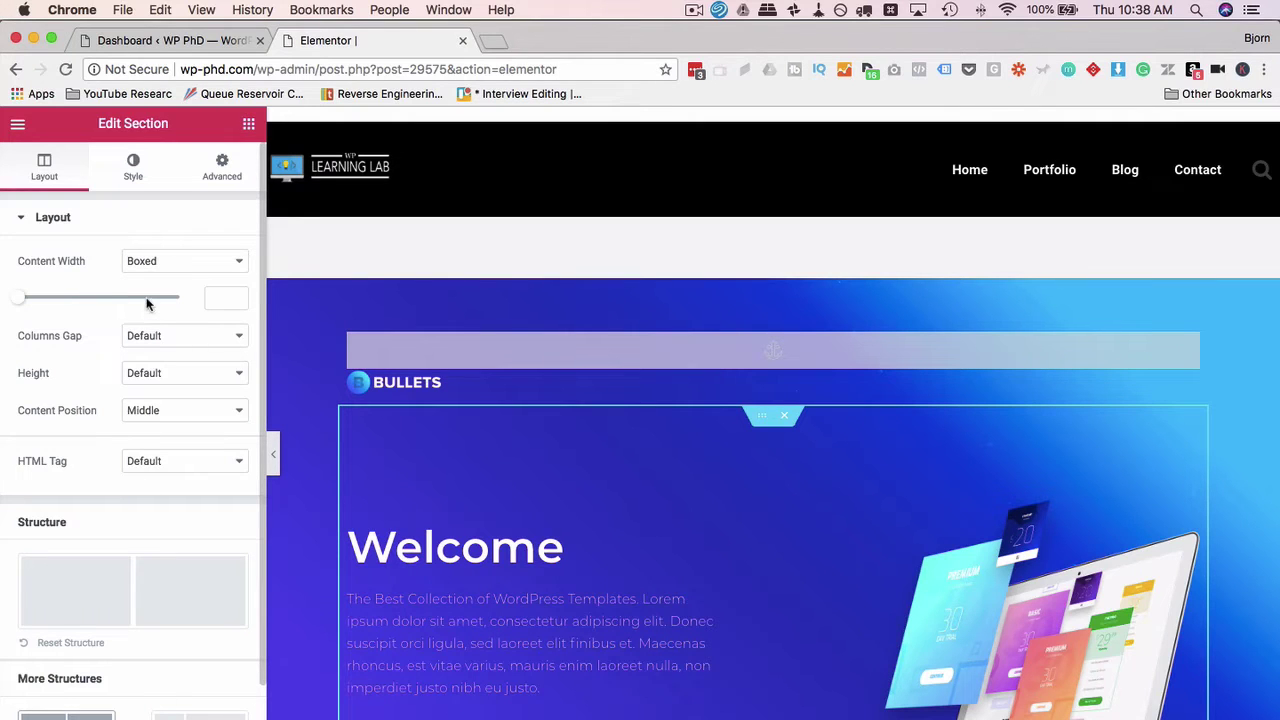
- Copy the inner Welcome section and paste it below the Bullets copyright section
right_click(760, 416)
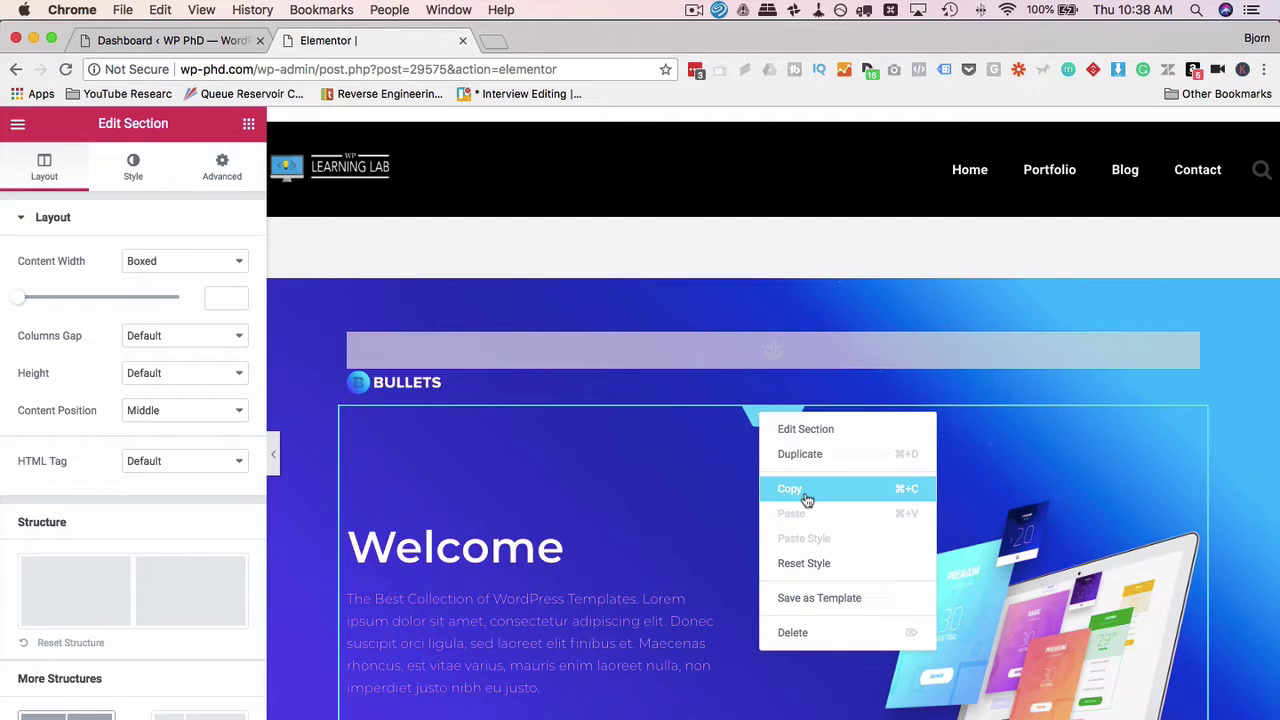
left_click(800, 500)
scroll(669, 512, "down", 5)
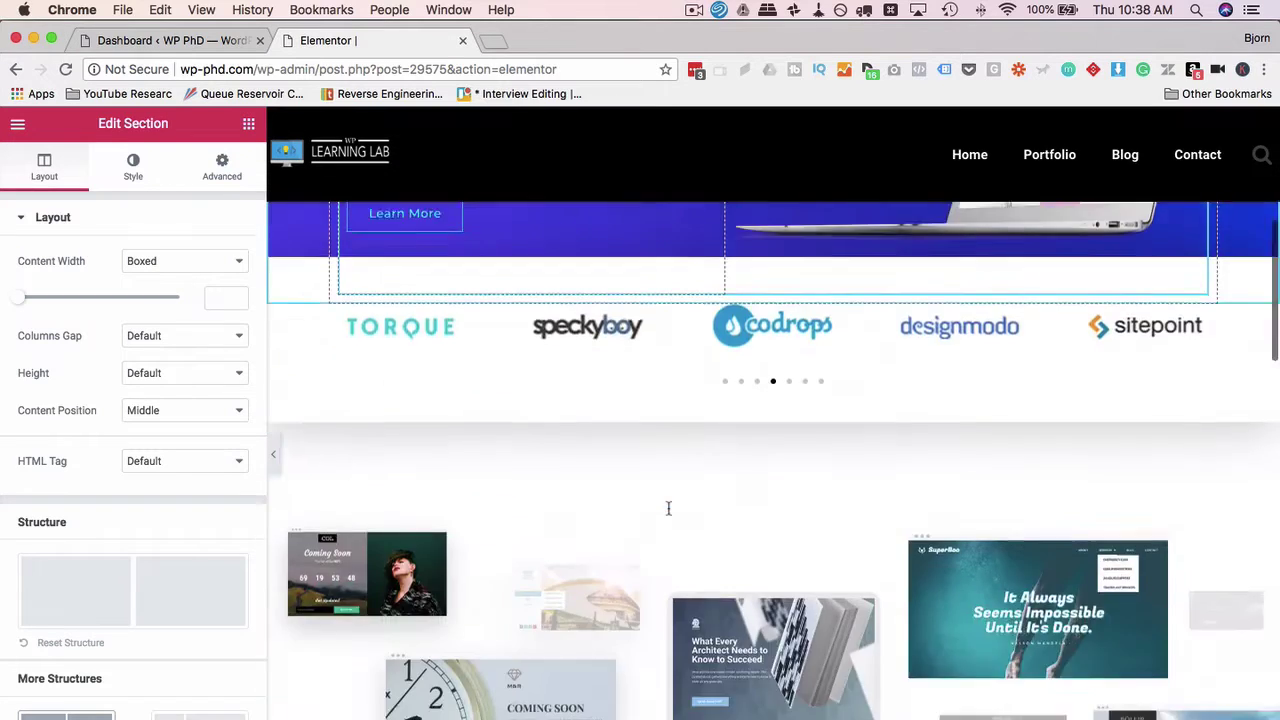
scroll(669, 510, "down", 15)
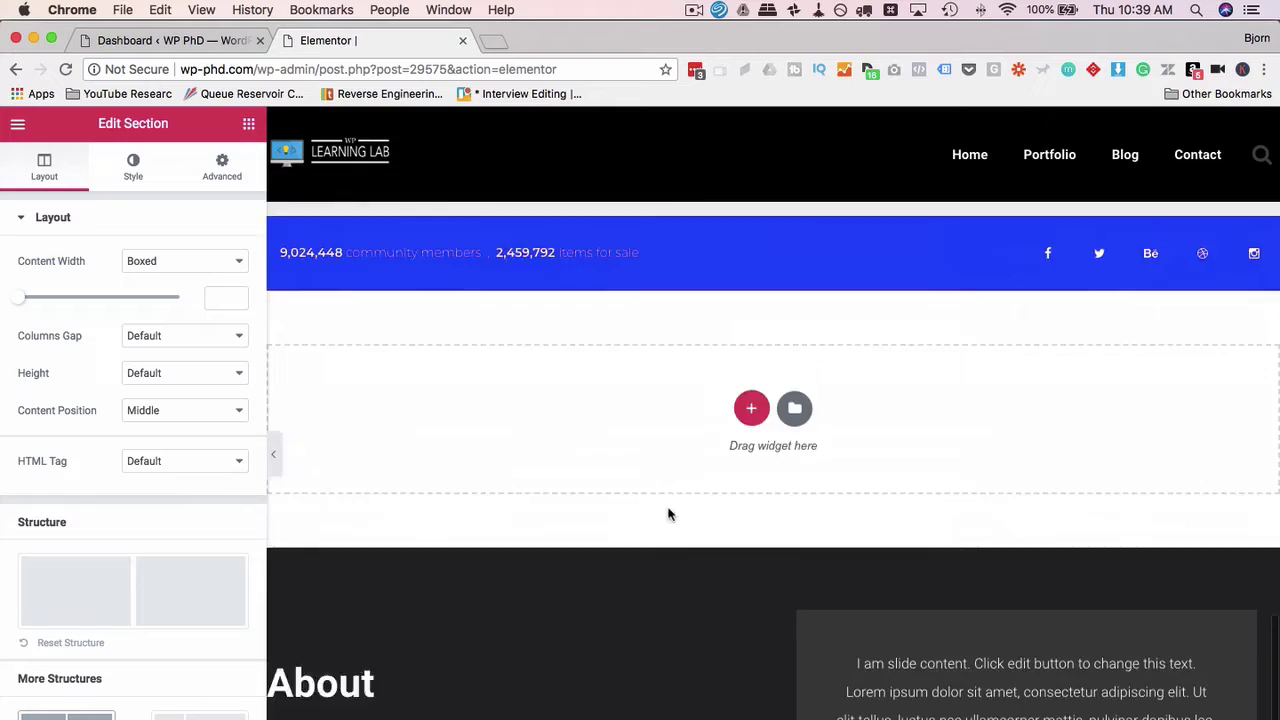
scroll(669, 514, "up", 5)
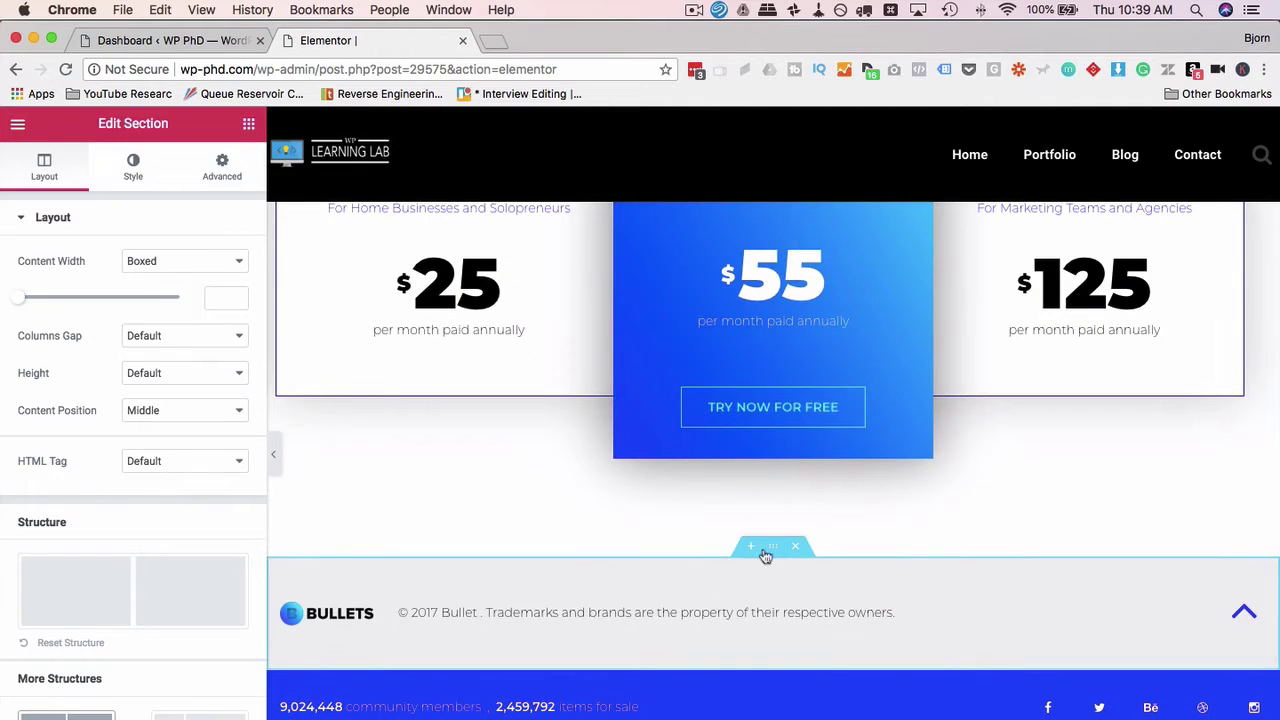
right_click(767, 551)
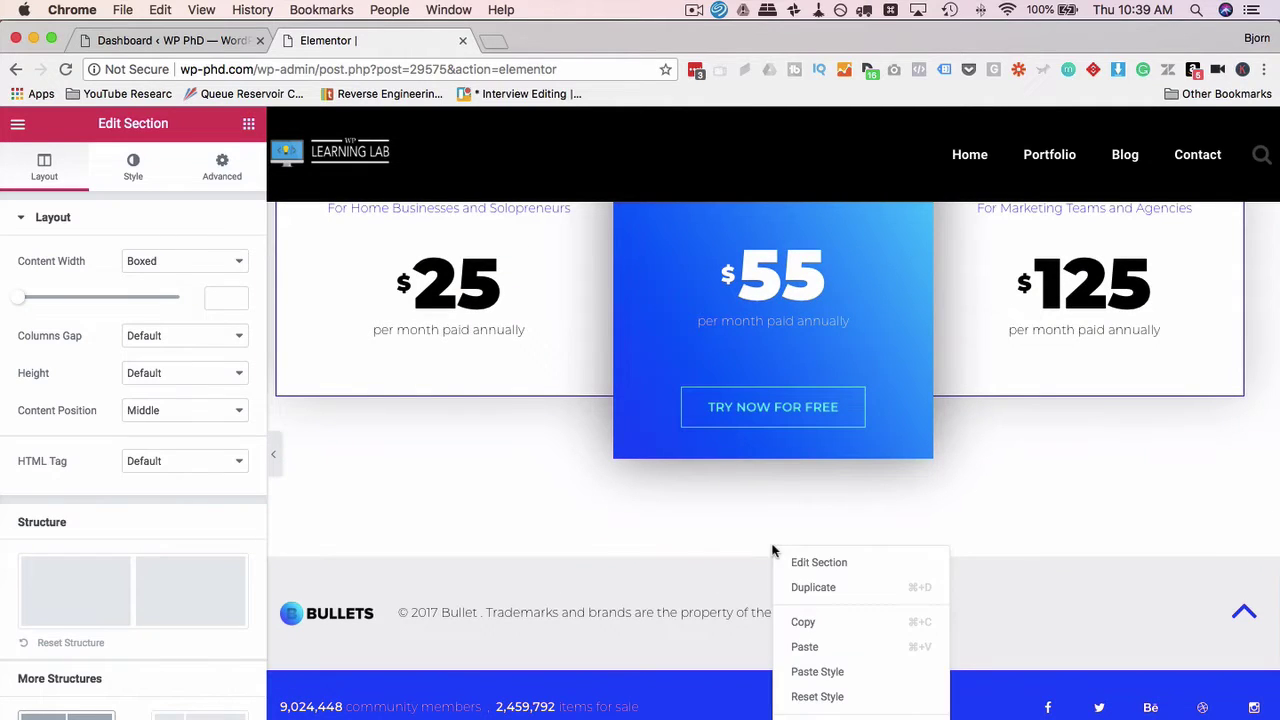
left_click(822, 648)
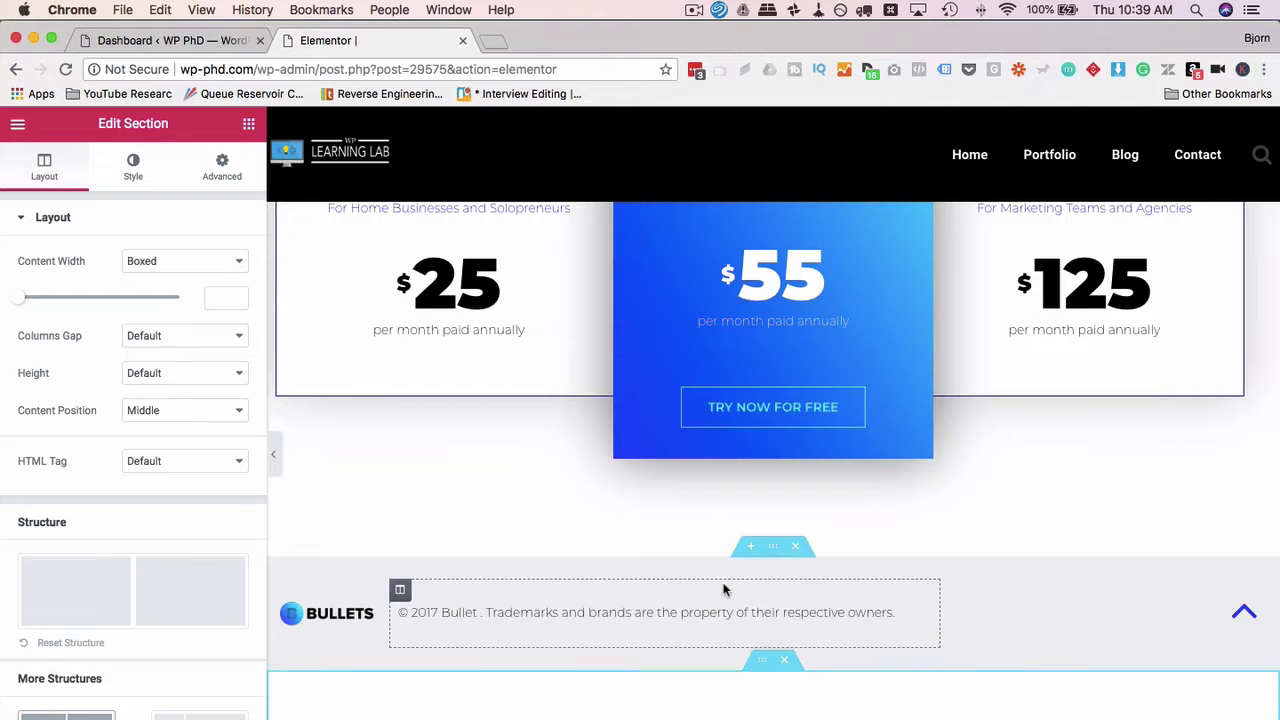
- Delete the pasted copy of the inner Welcome section below the copyright section
scroll(725, 590, "down", 4)
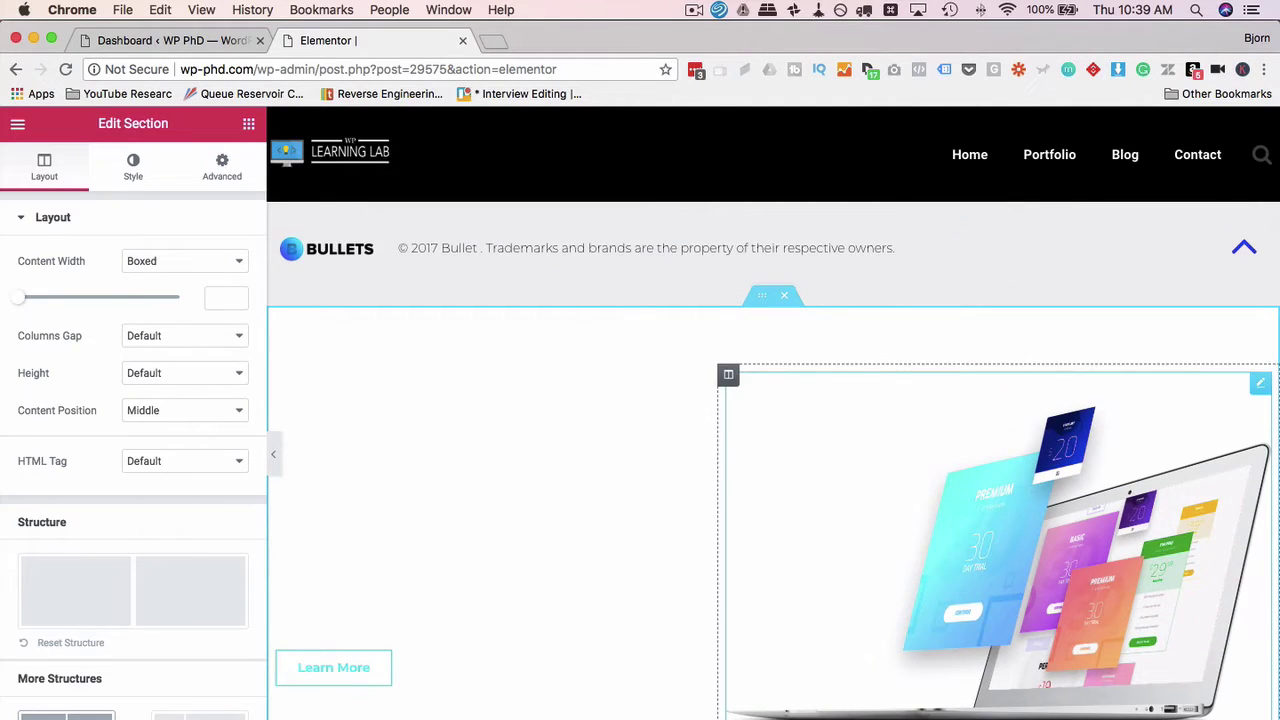
scroll(965, 608, "down", 2)
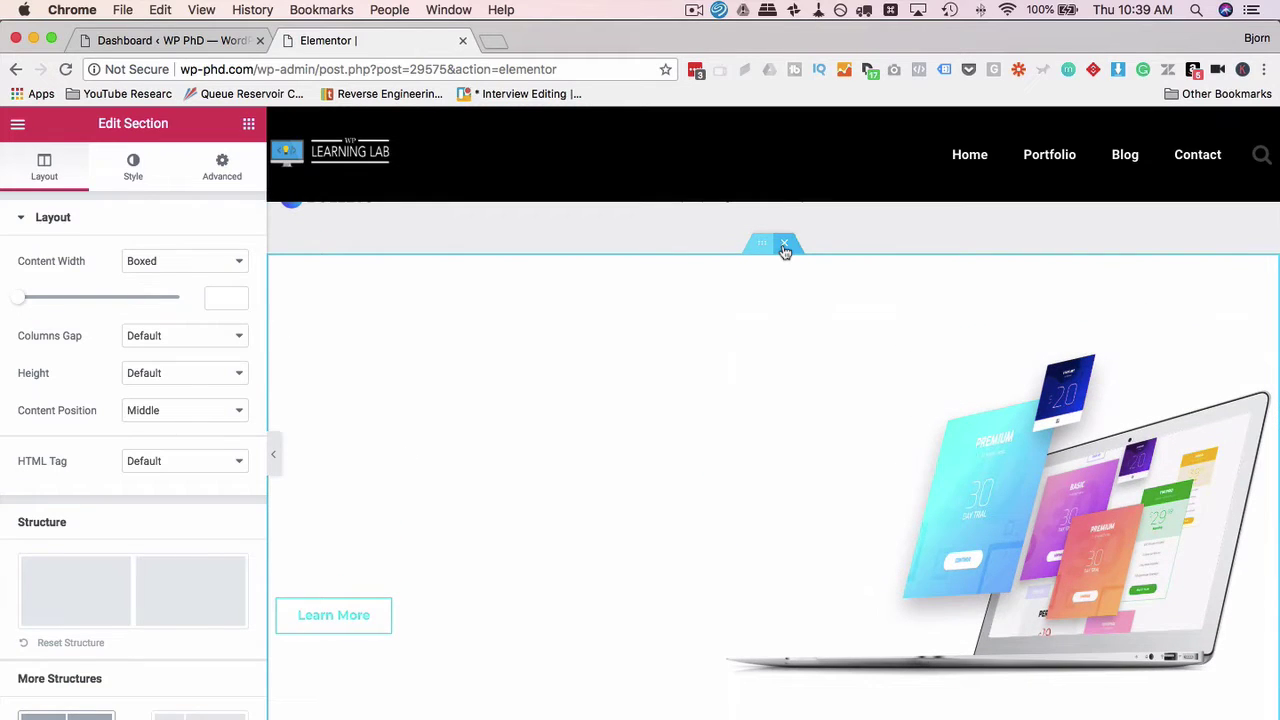
left_click(785, 250)
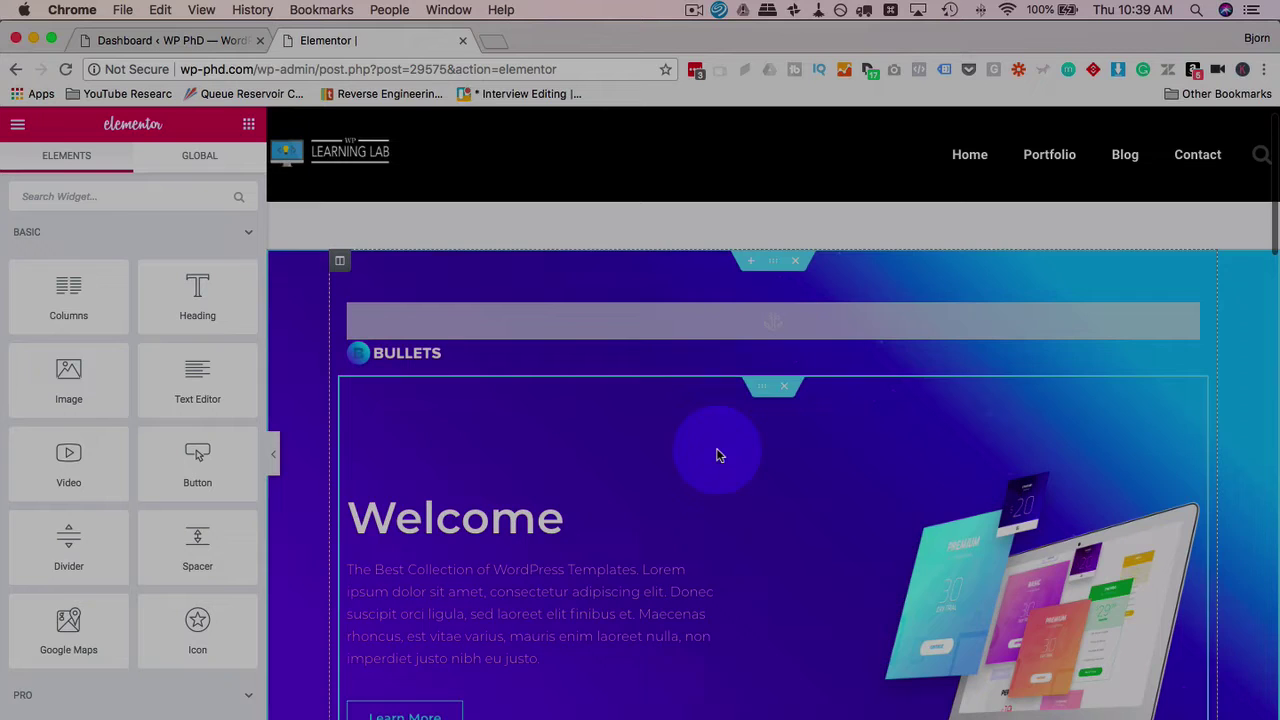
- Copy the entire hero section at the start of the page and paste it below the Bullets copyright section
right_click(770, 259)
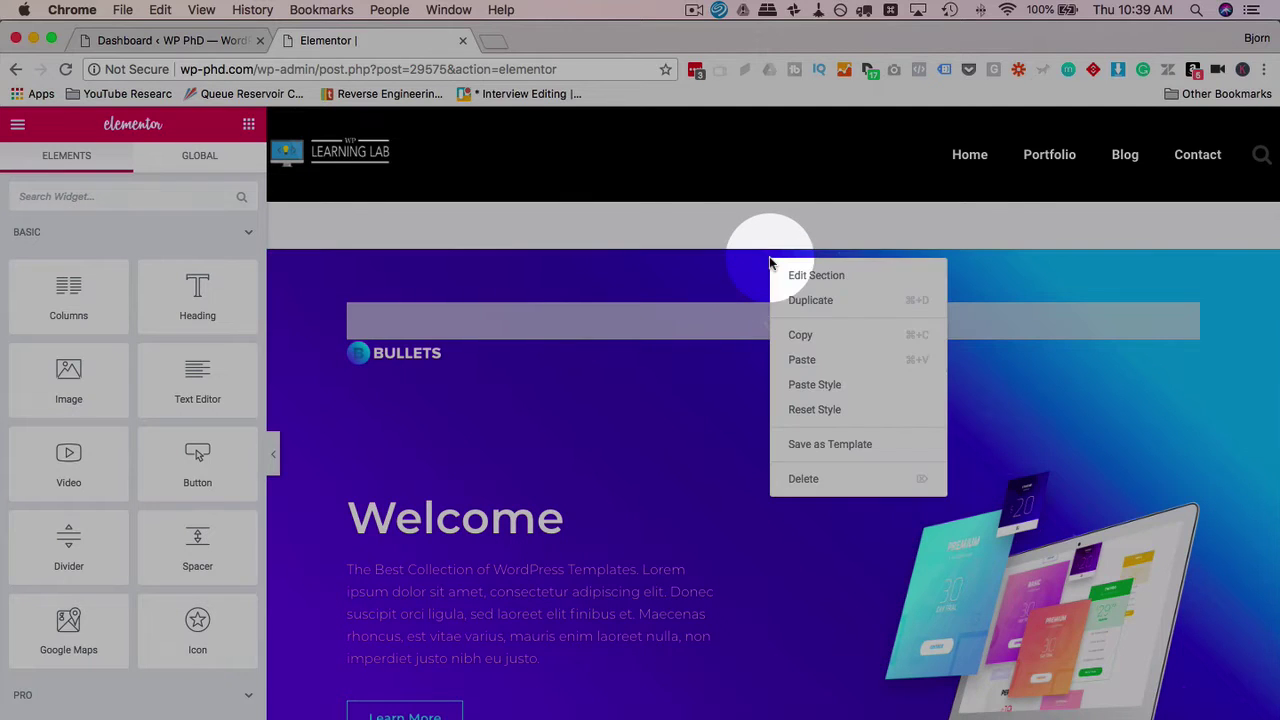
left_click(798, 332)
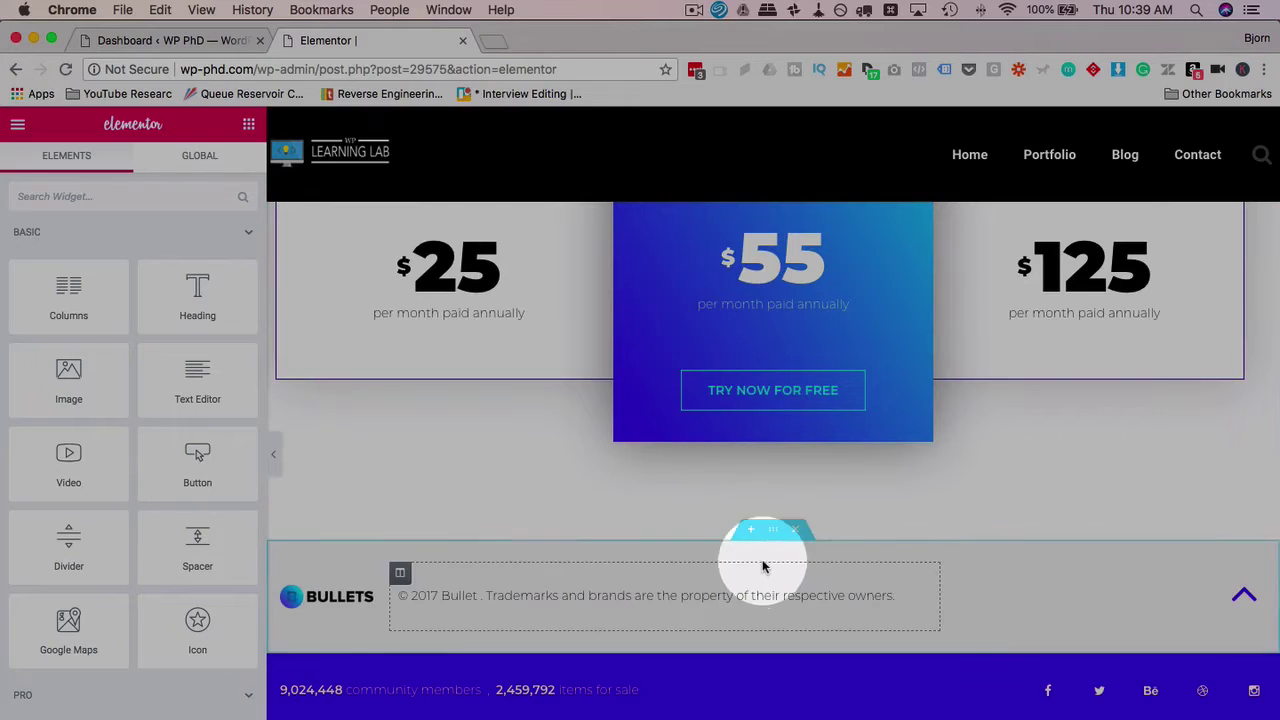
right_click(774, 533)
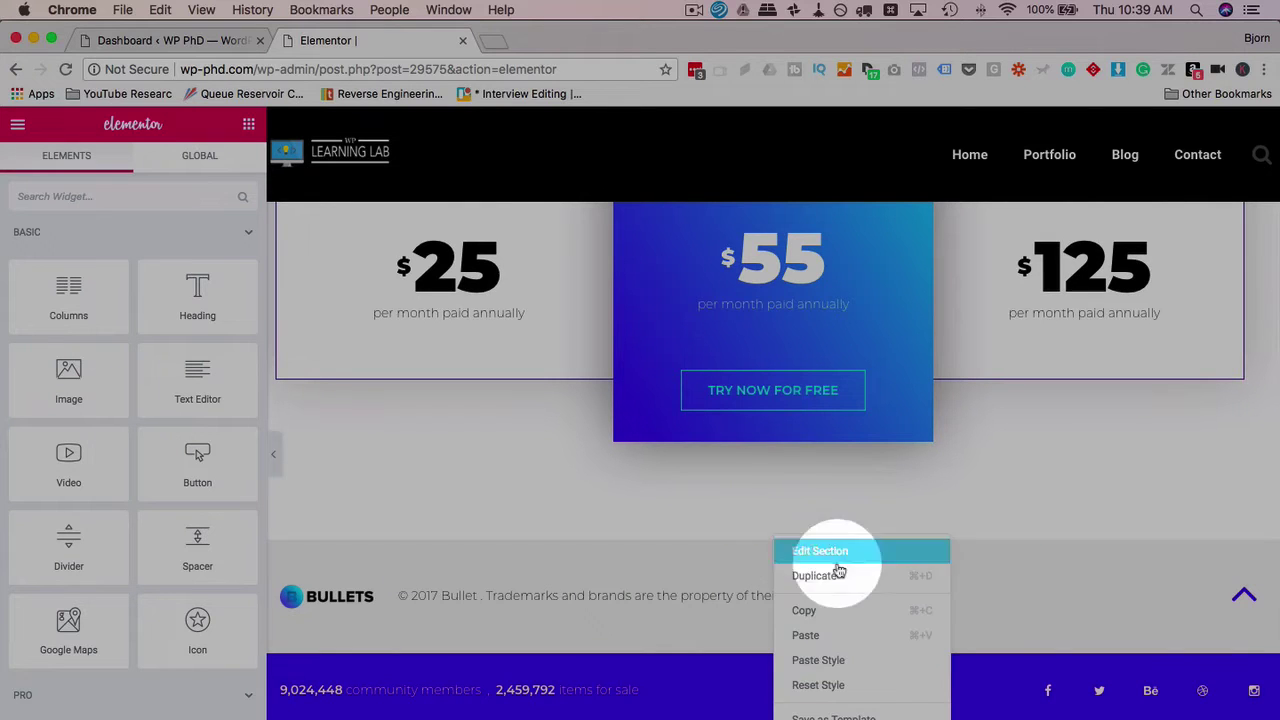
left_click(834, 648)
scroll(748, 630, "down", 3)
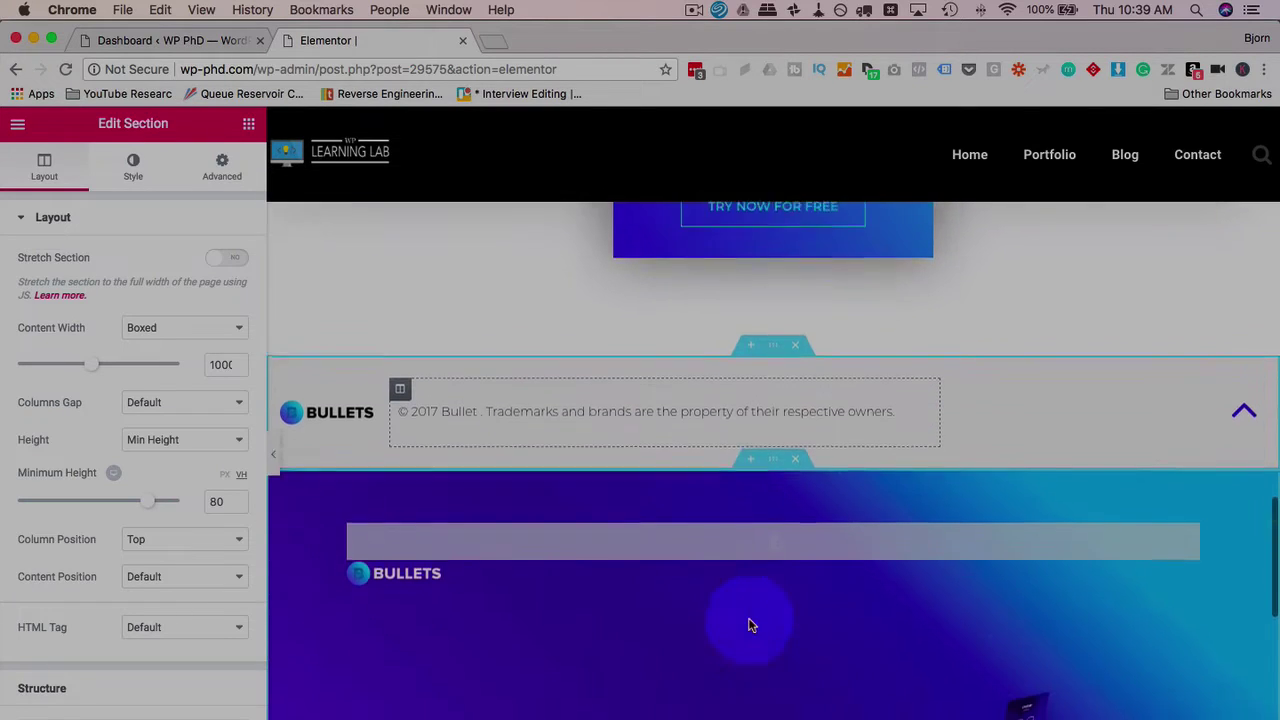
scroll(720, 457, "down", 5)
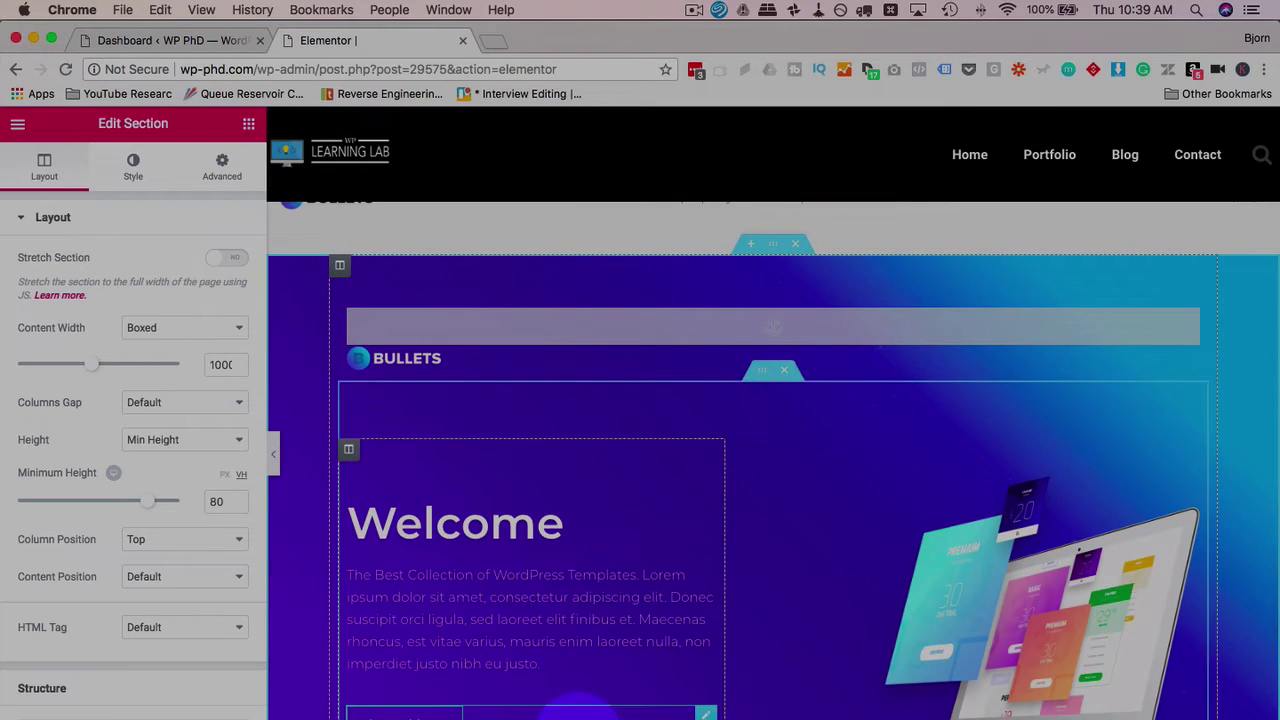
scroll(741, 566, "down", 4)
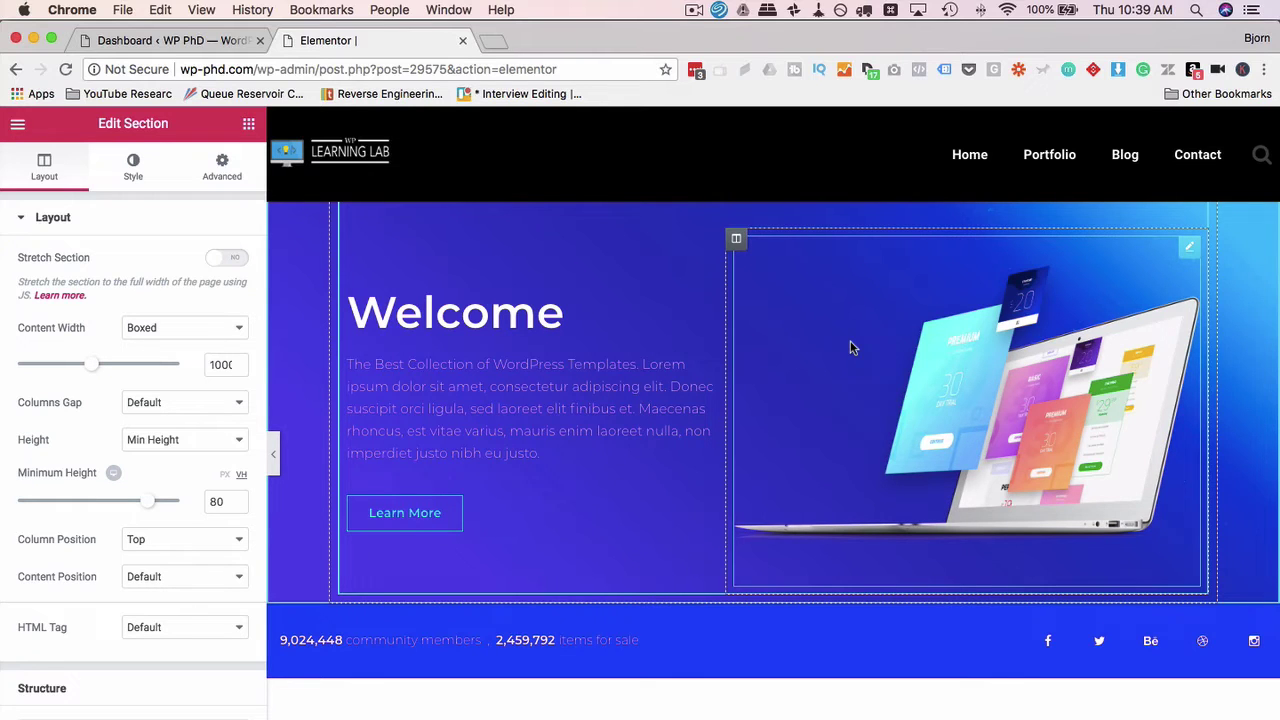
- Copy the Standard price table and paste its style onto the Pro price table
scroll(851, 347, "up", 10)
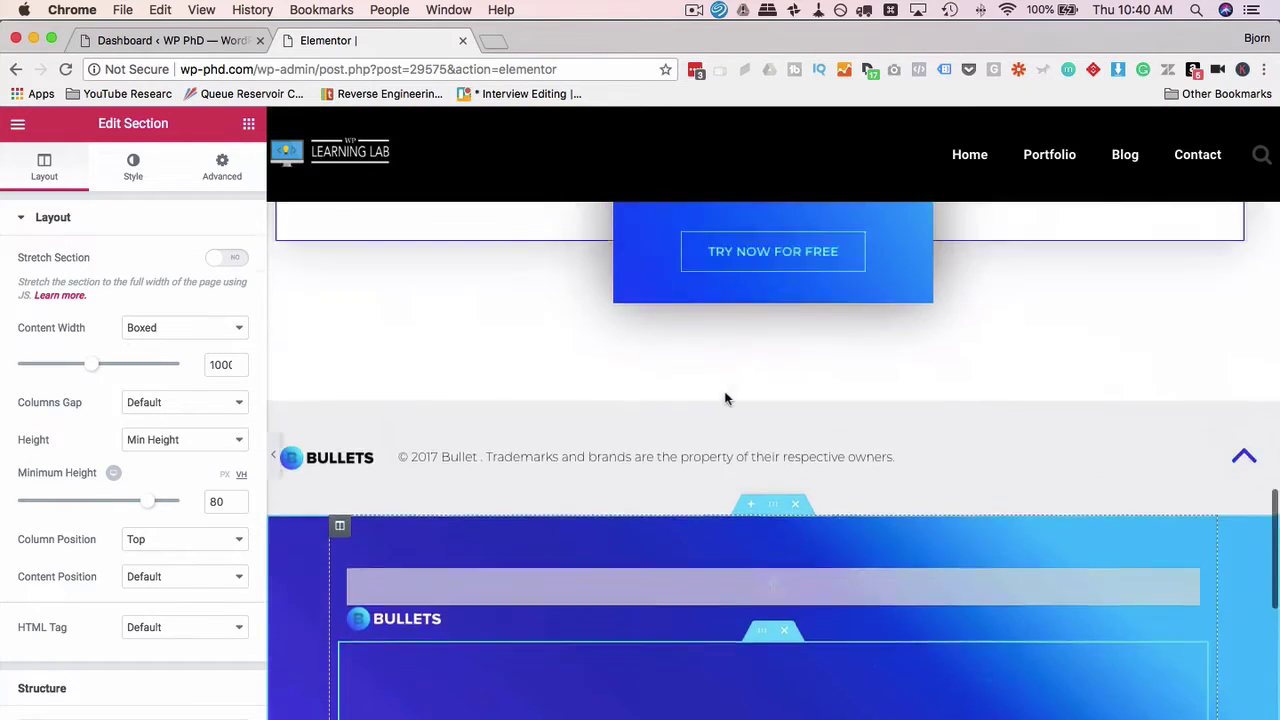
scroll(790, 582, "up", 5)
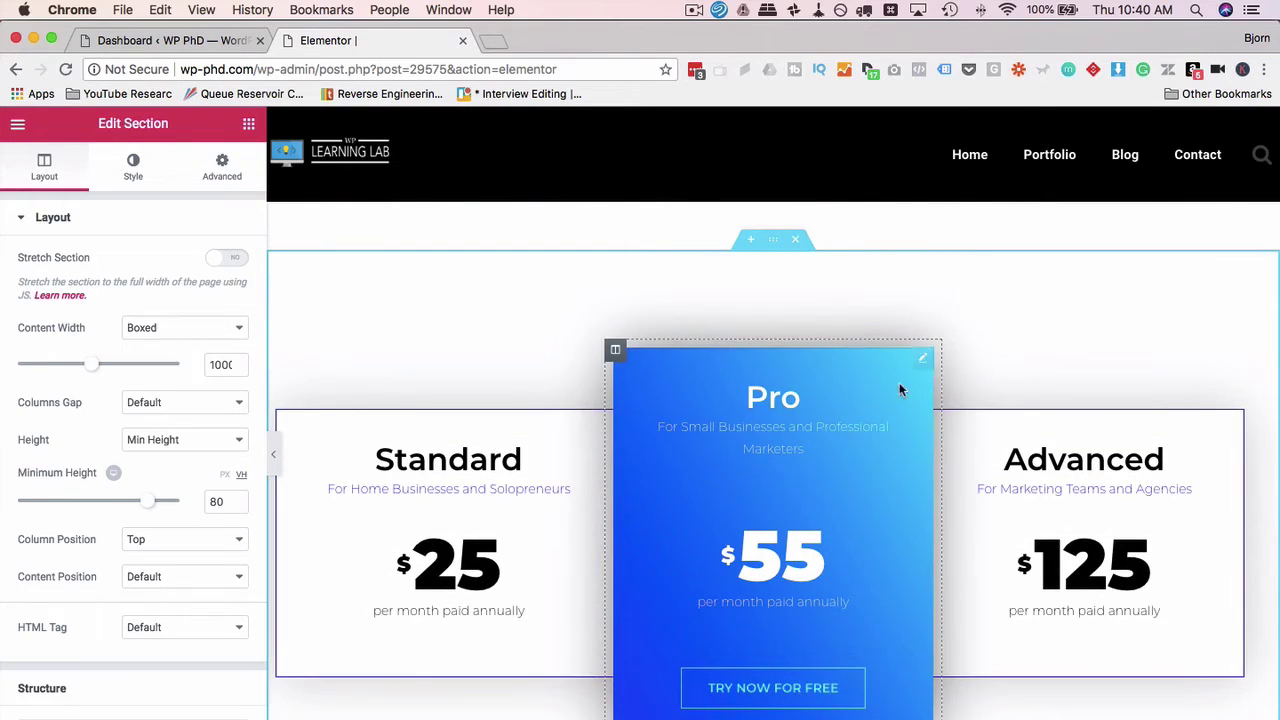
left_click_drag(940, 400, 925, 406)
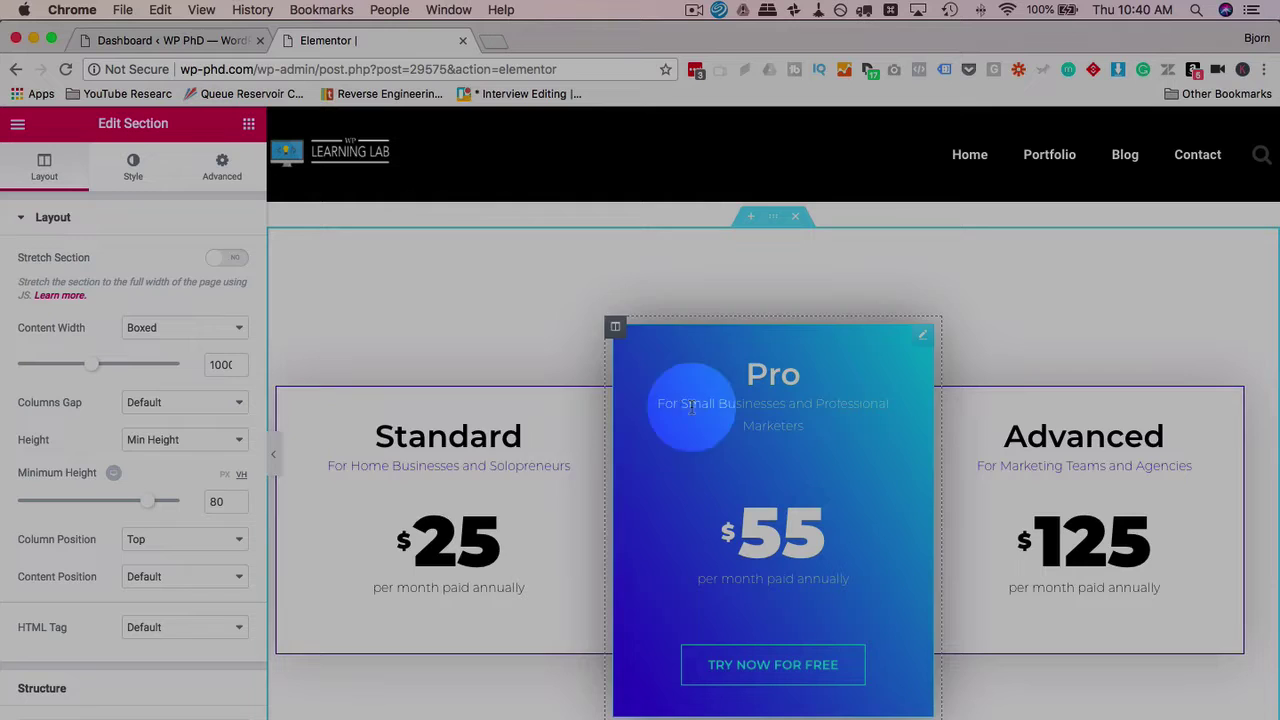
mouse_move(685, 404)
left_mouse_down()
mouse_move(823, 400)
mouse_move(660, 451)
mouse_move(851, 447)
left_mouse_up()
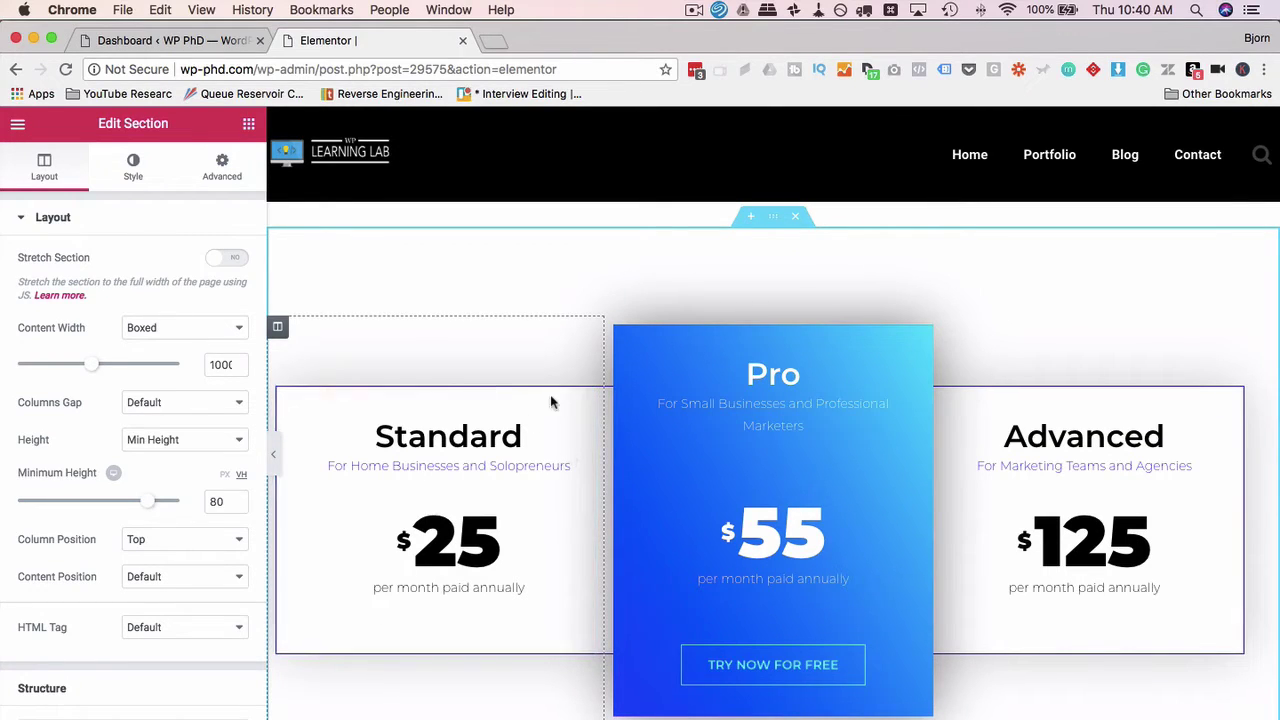
right_click(580, 402)
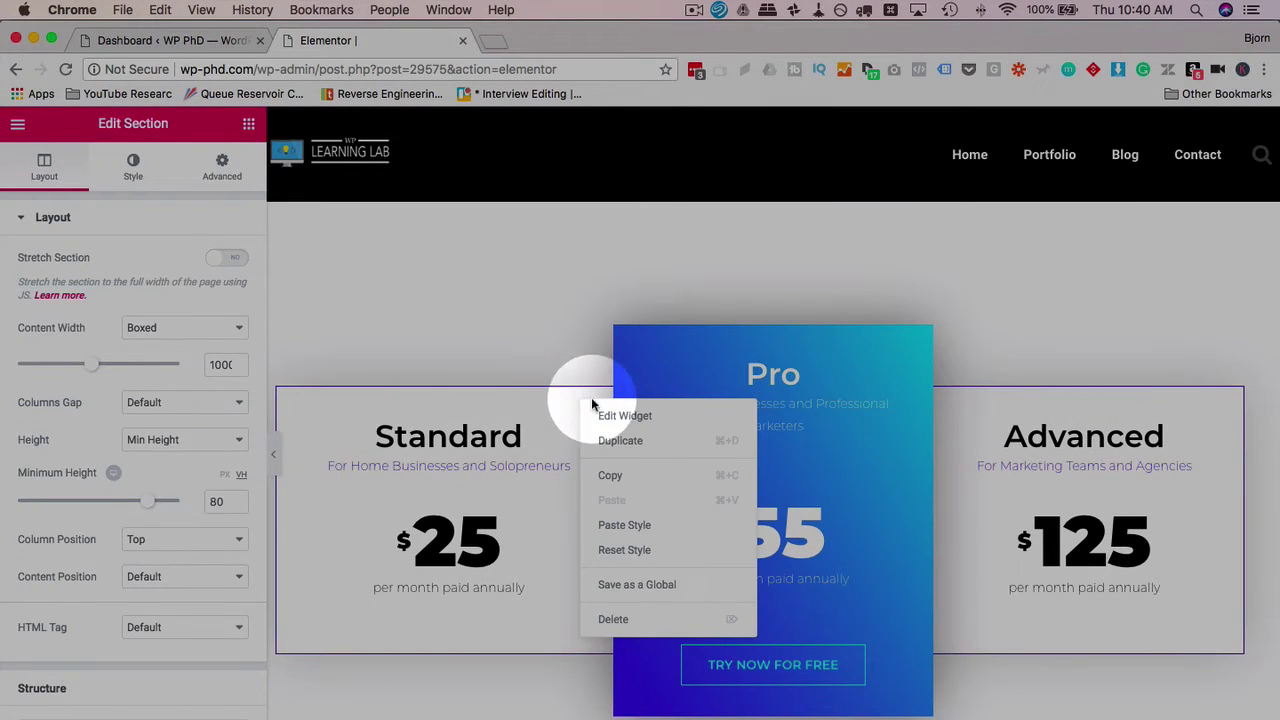
left_click(612, 476)
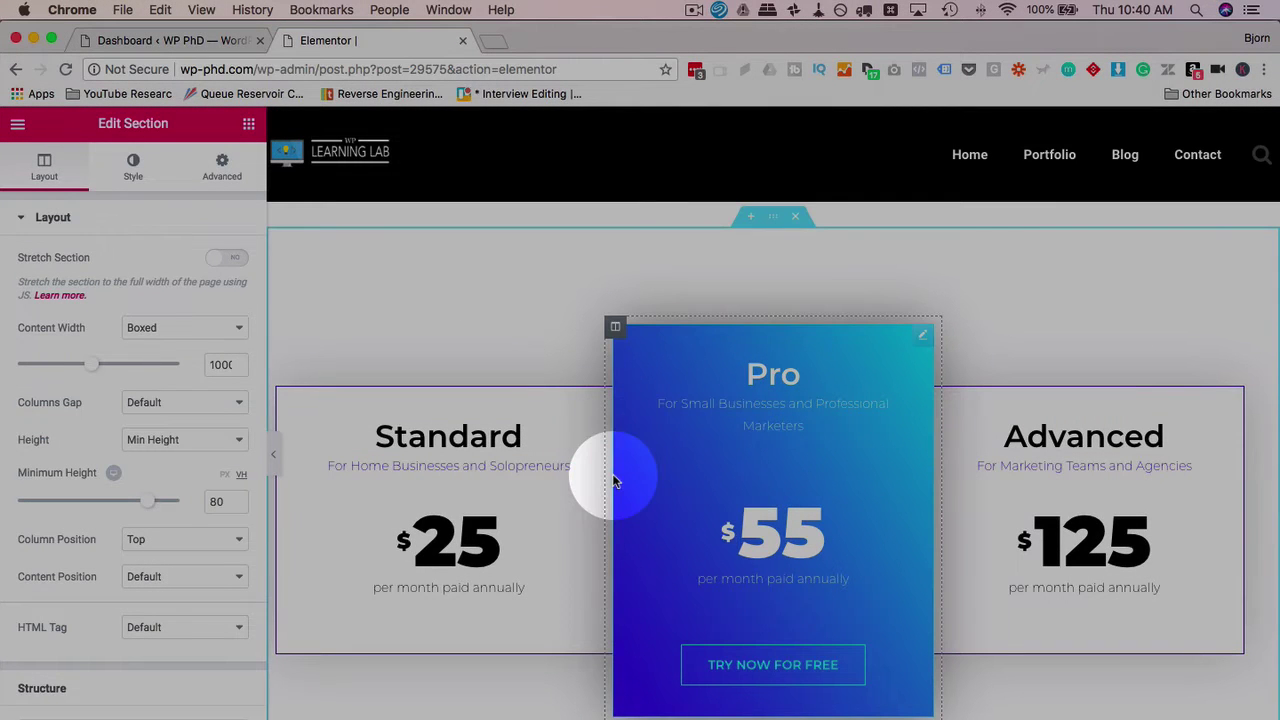
right_click(921, 337)
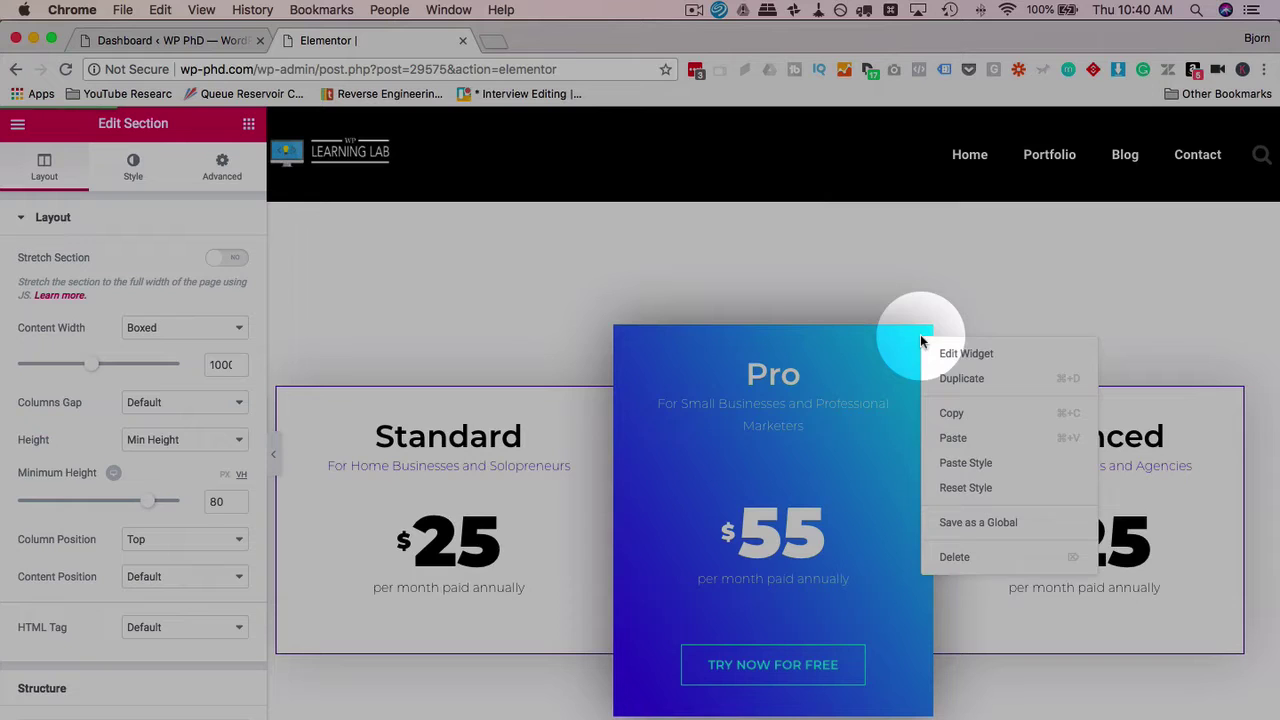
left_click(990, 470)
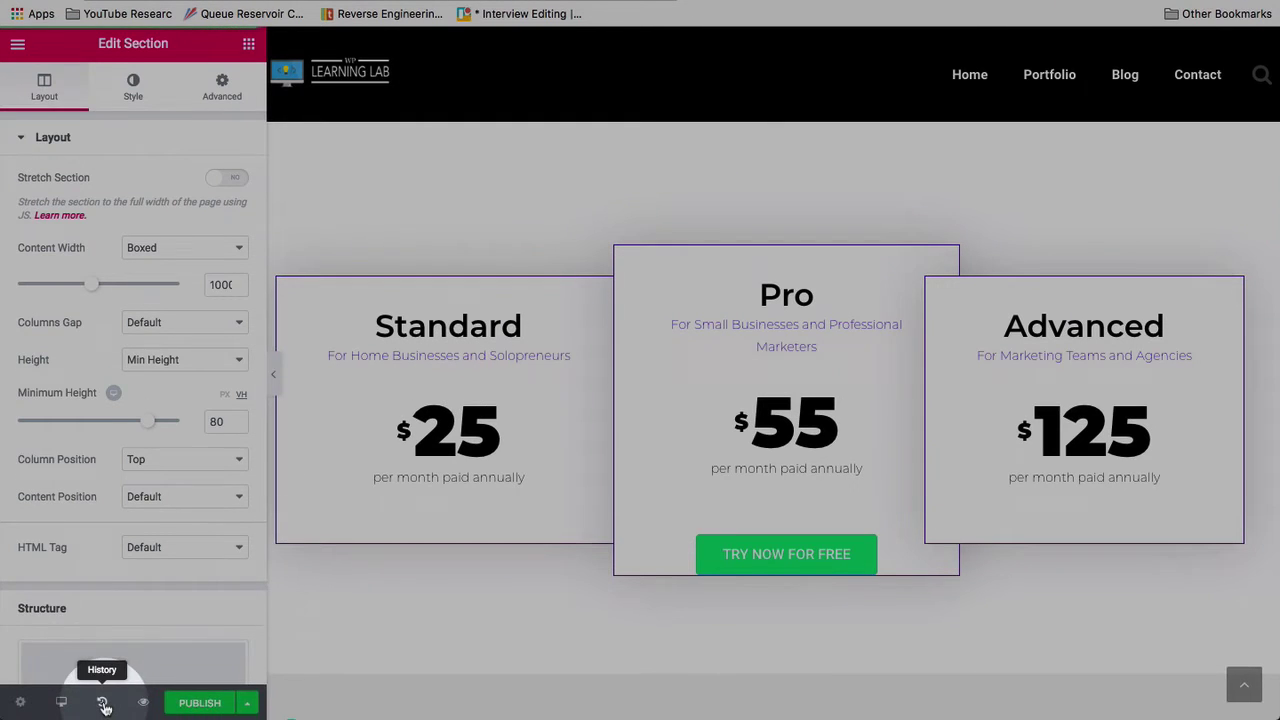
- Revert the Pro price table's pasted style by restoring the preceding Section Added state in the editing history
left_click(103, 704)
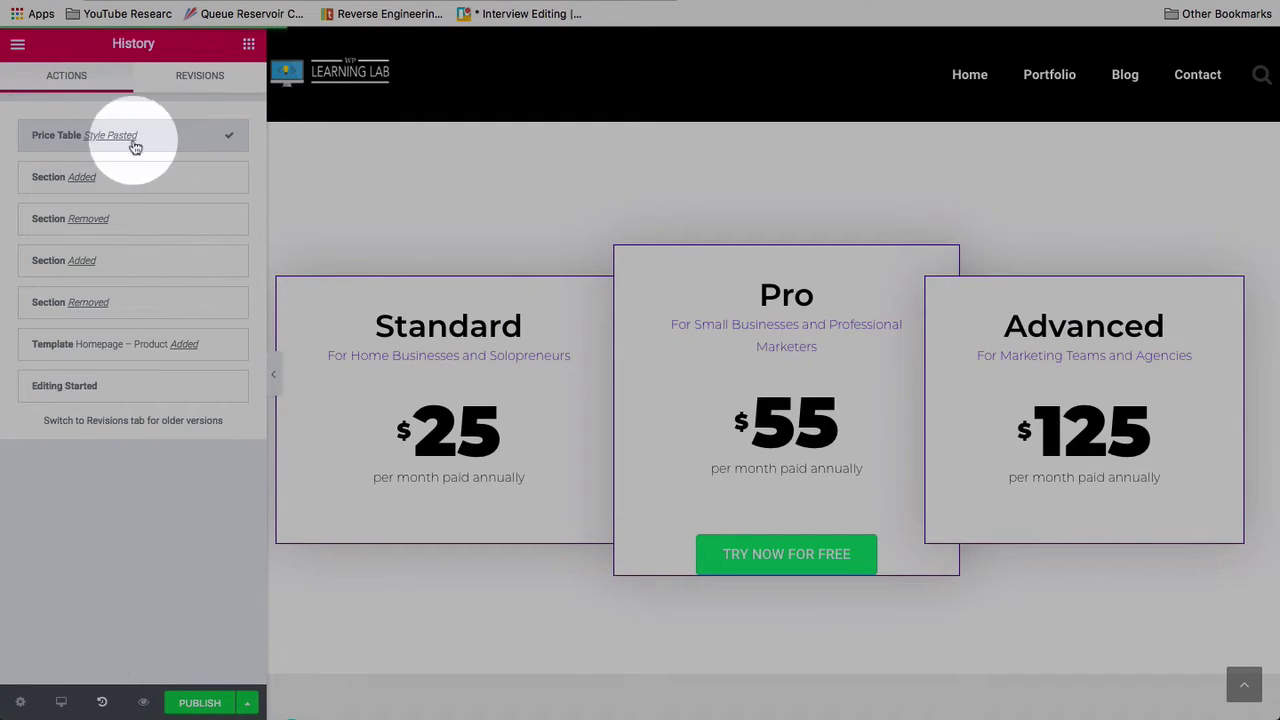
left_click(167, 179)
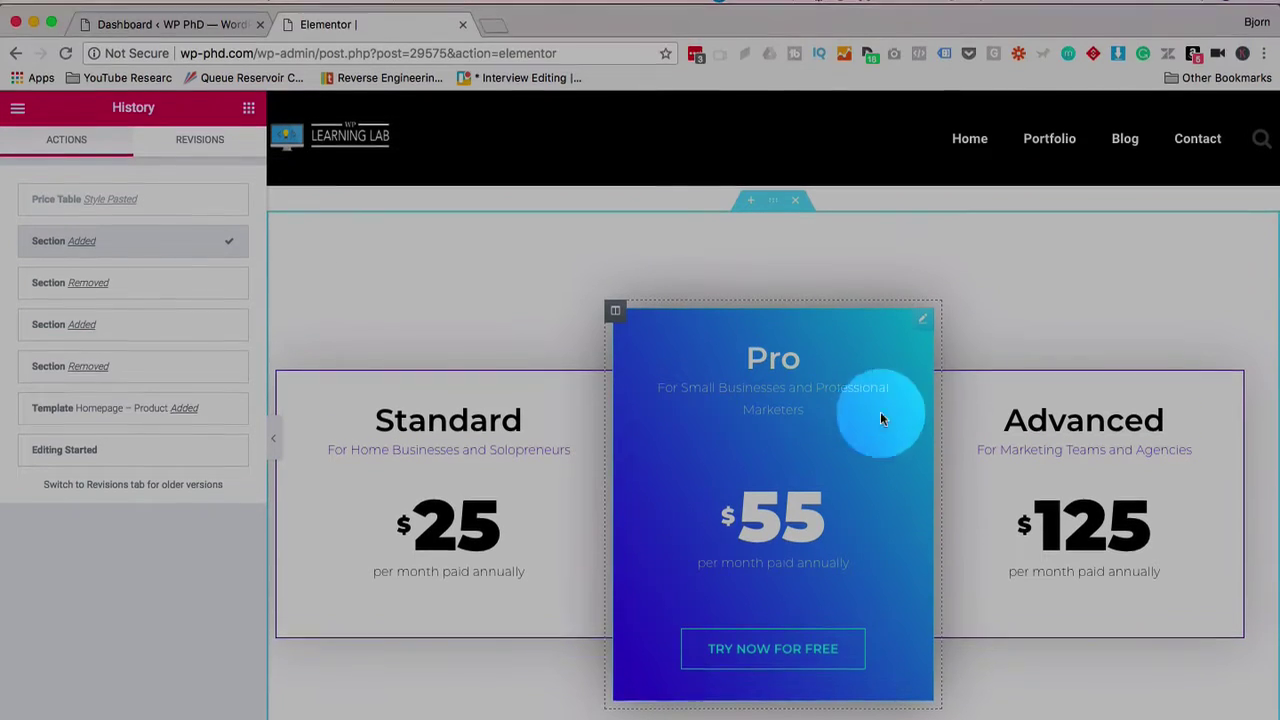
- Copy the Pro price table and paste it below the Advanced price table in the same column
right_click(926, 340)
left_click(954, 413)
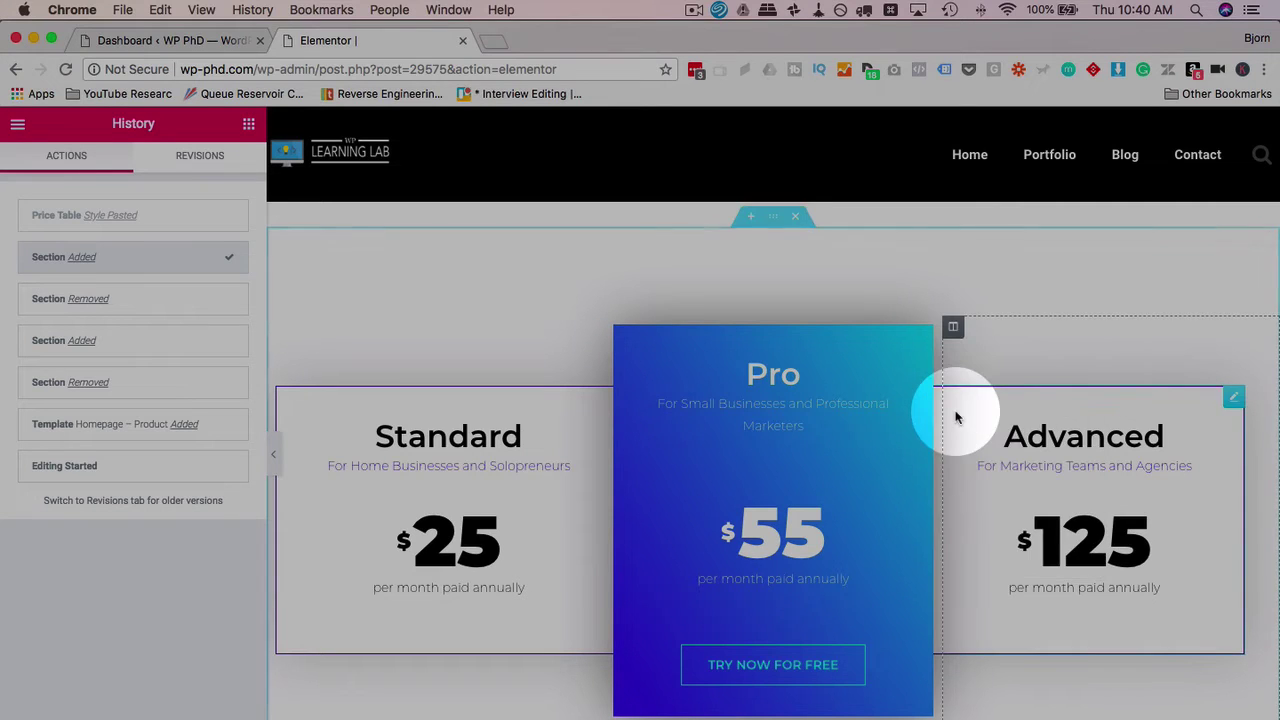
right_click(1233, 399)
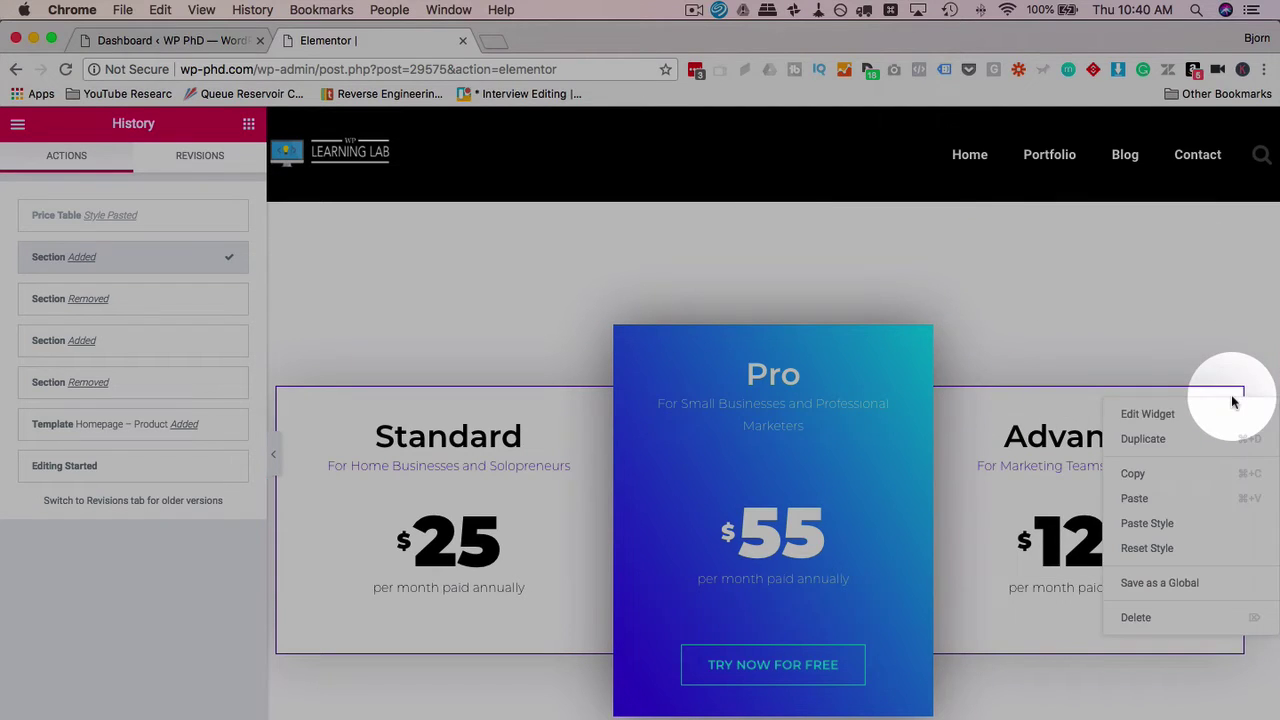
left_click(1145, 503)
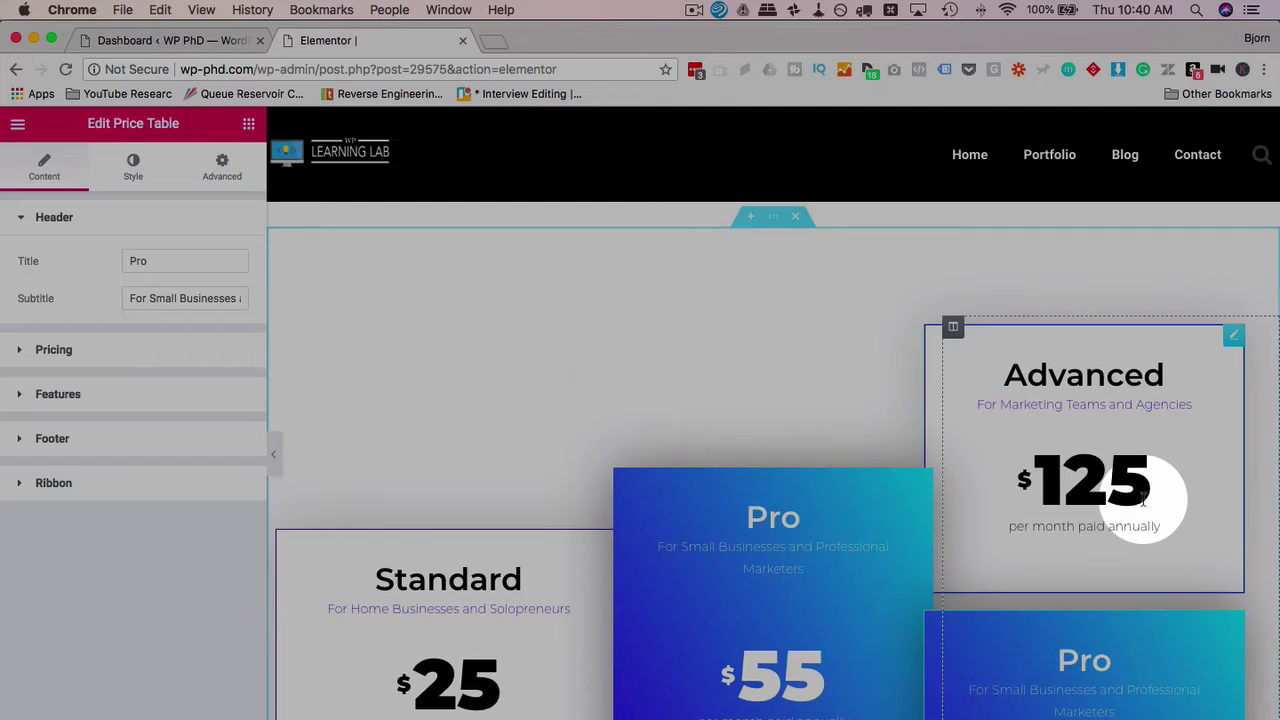
scroll(803, 370, "down", 3)
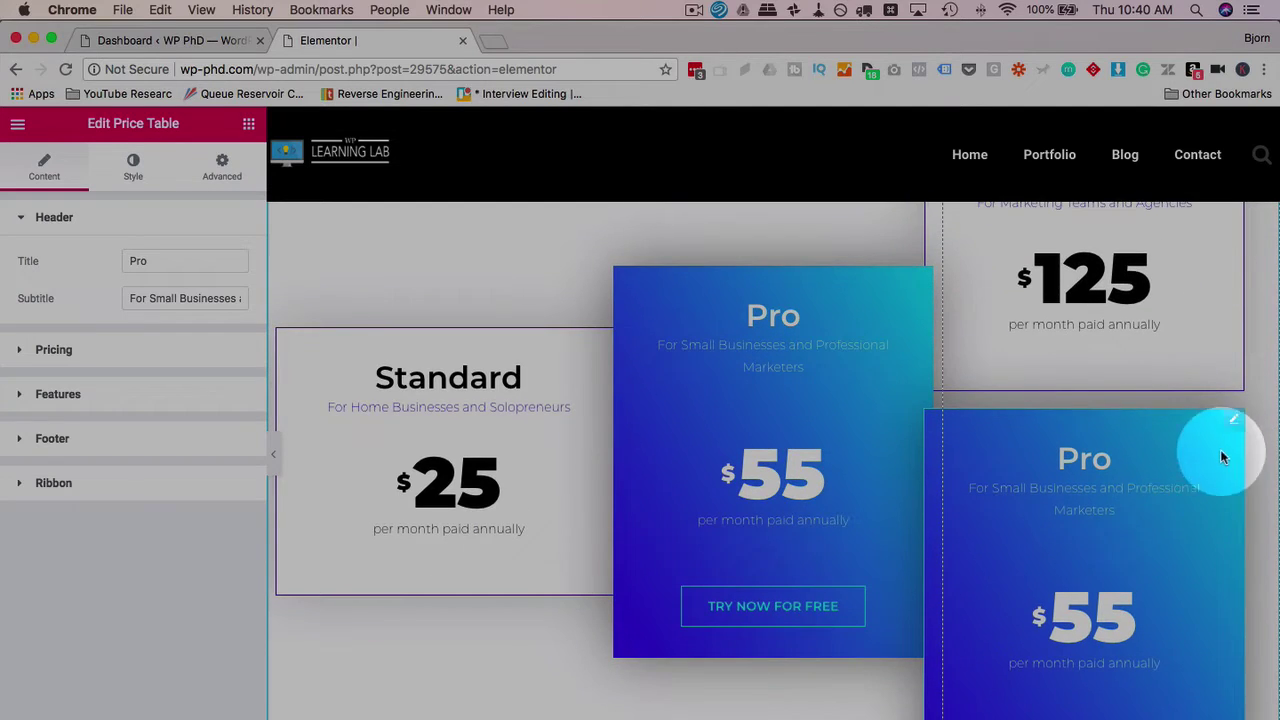
scroll(1190, 460, "down", 2)
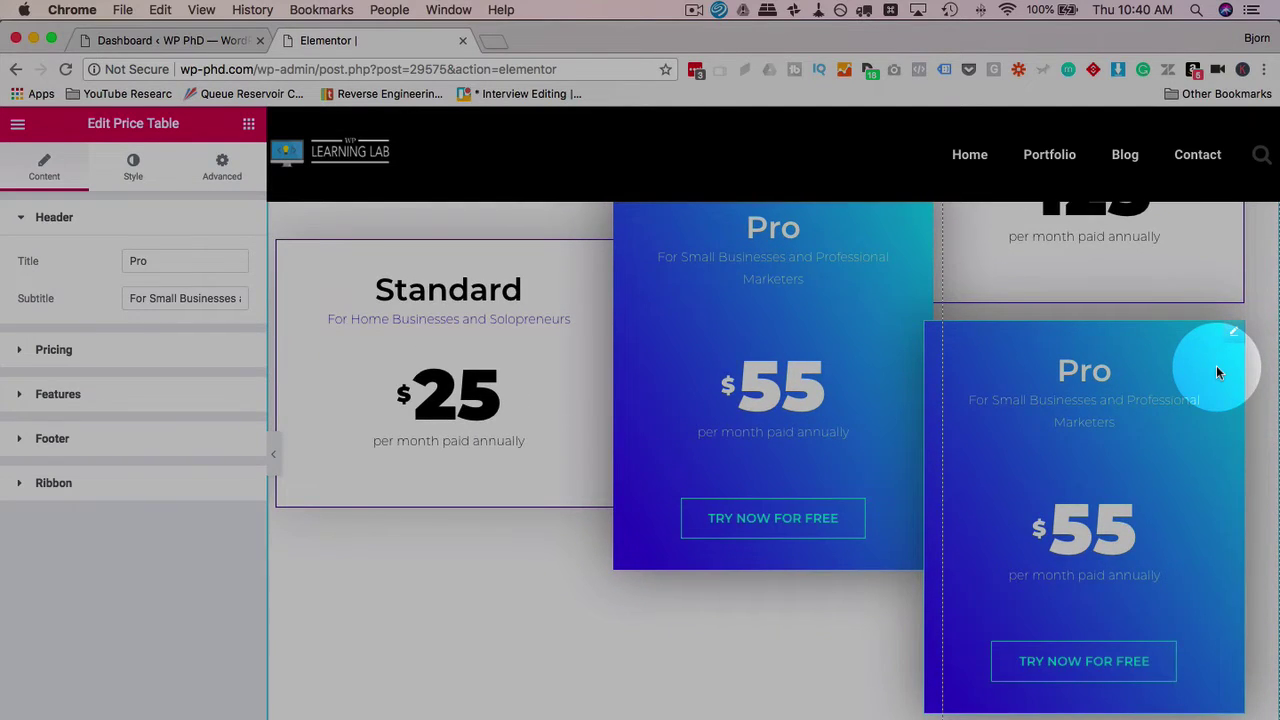
- Undo the pasted Pro price table and the preceding section addition
key("ctrl+z")
key("ctrl+z")
scroll(1043, 417, "up", 5)
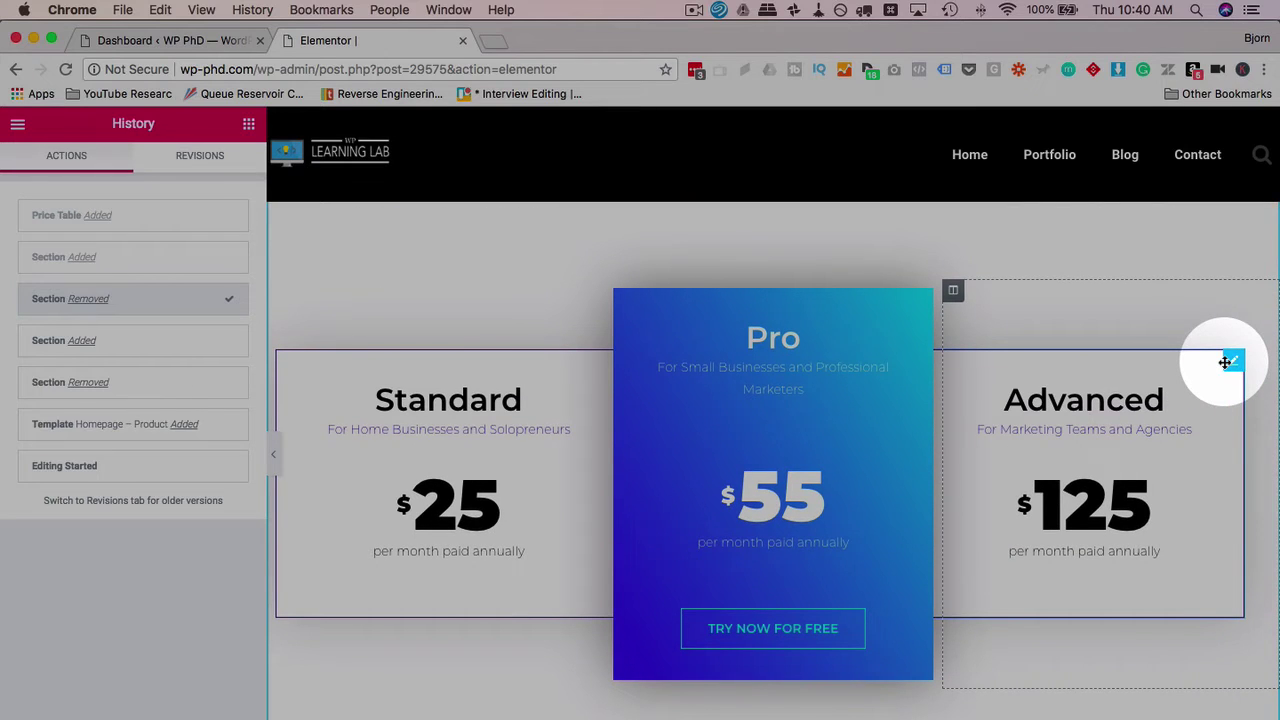
- Paste the Pro price table's style onto the Advanced price table, and undo the style change
left_click(1225, 362)
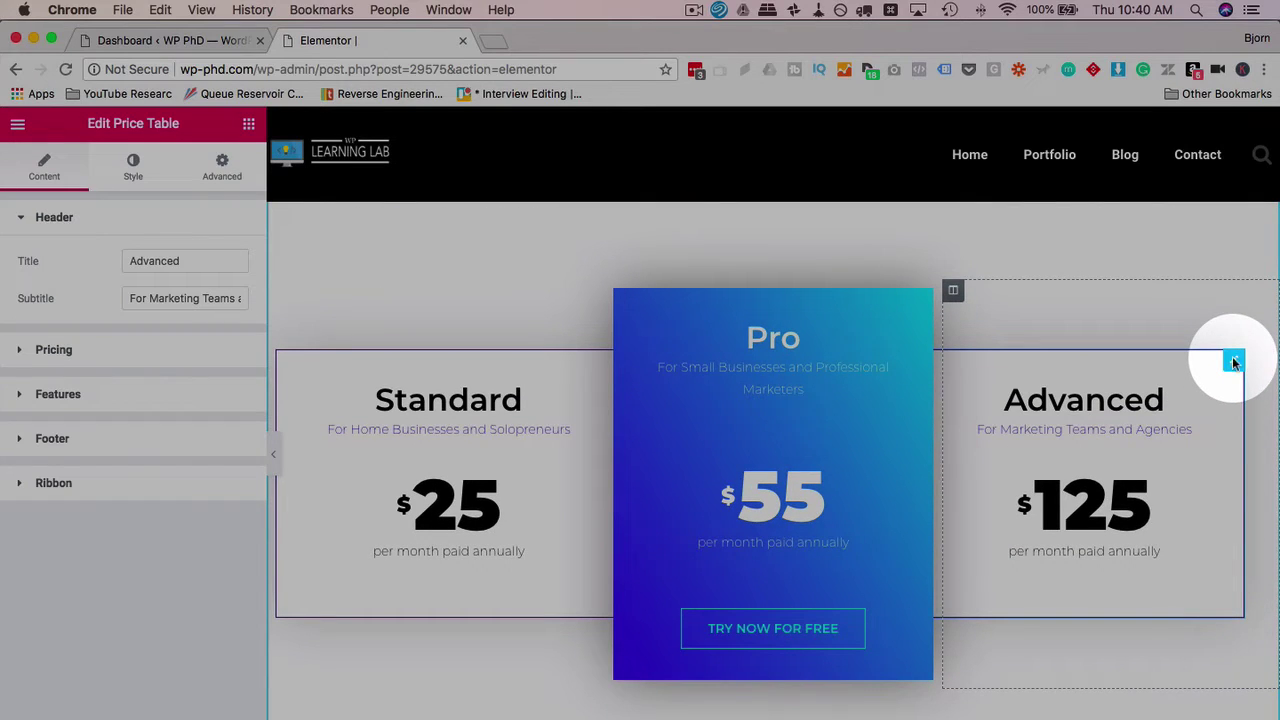
right_click(1228, 362)
left_click(1159, 487)
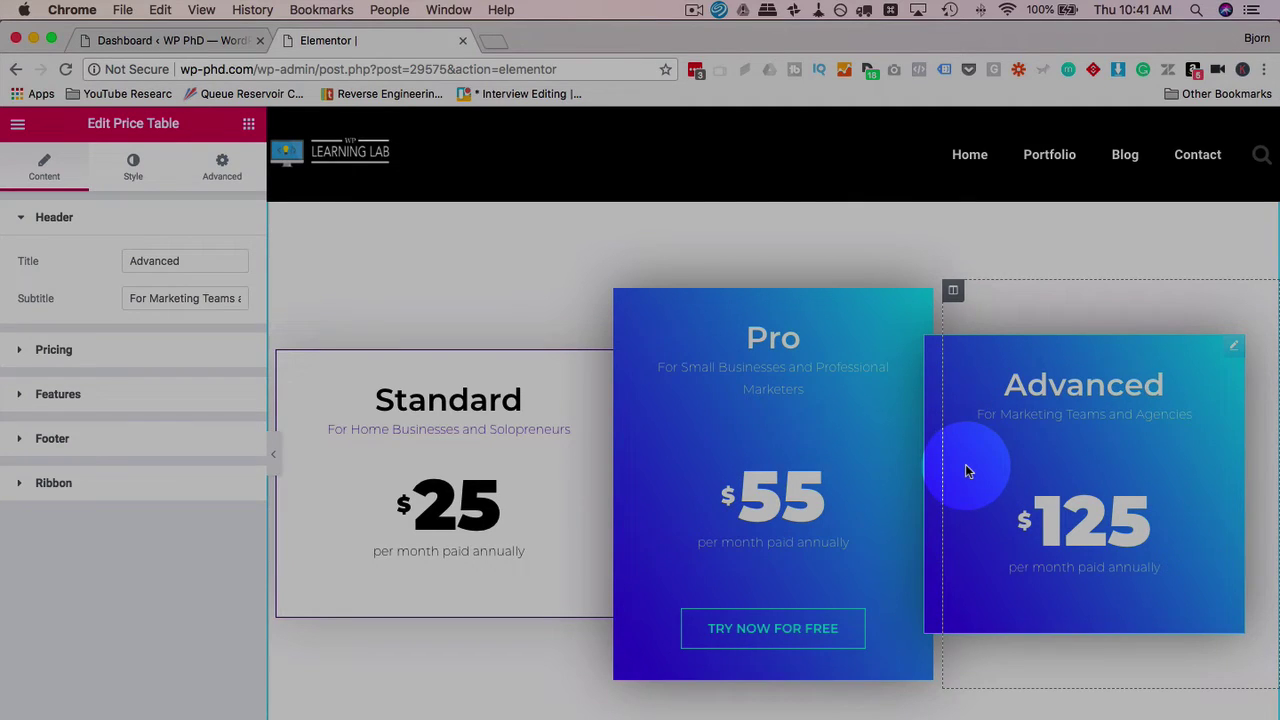
key("super+z")
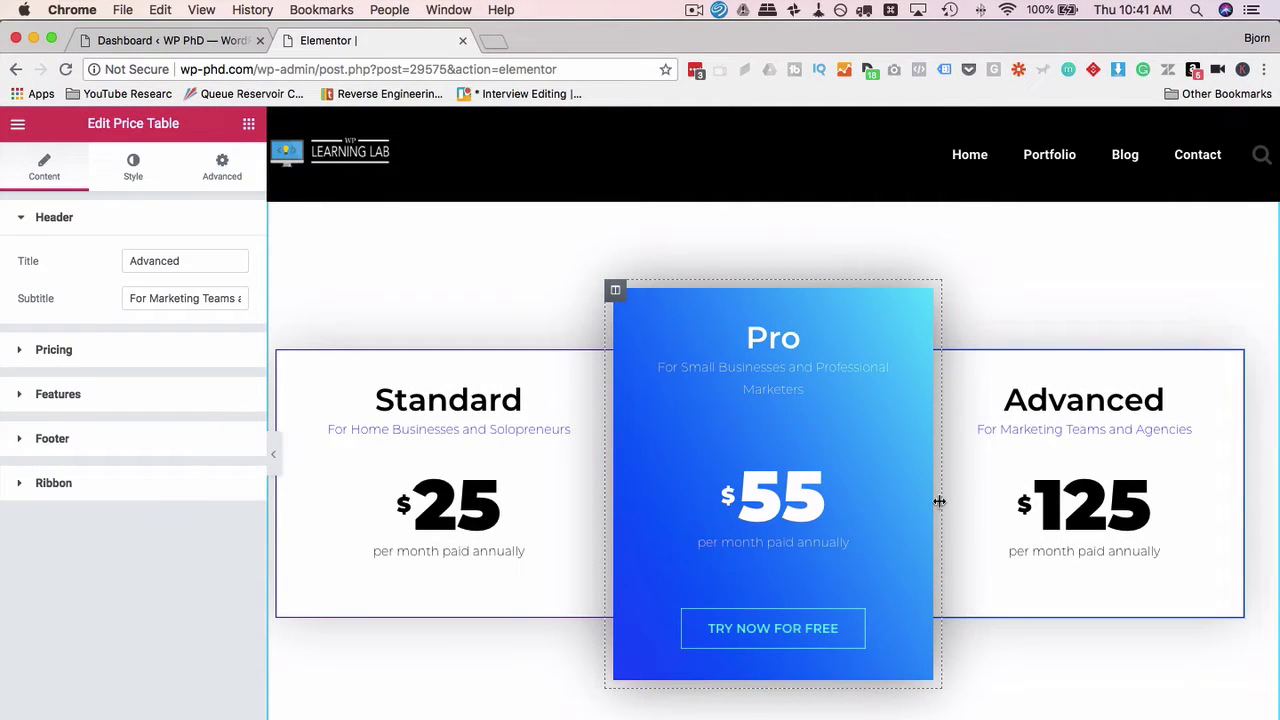
- Reset the Pro price table's style to the default, and undo the reset
right_click(918, 302)
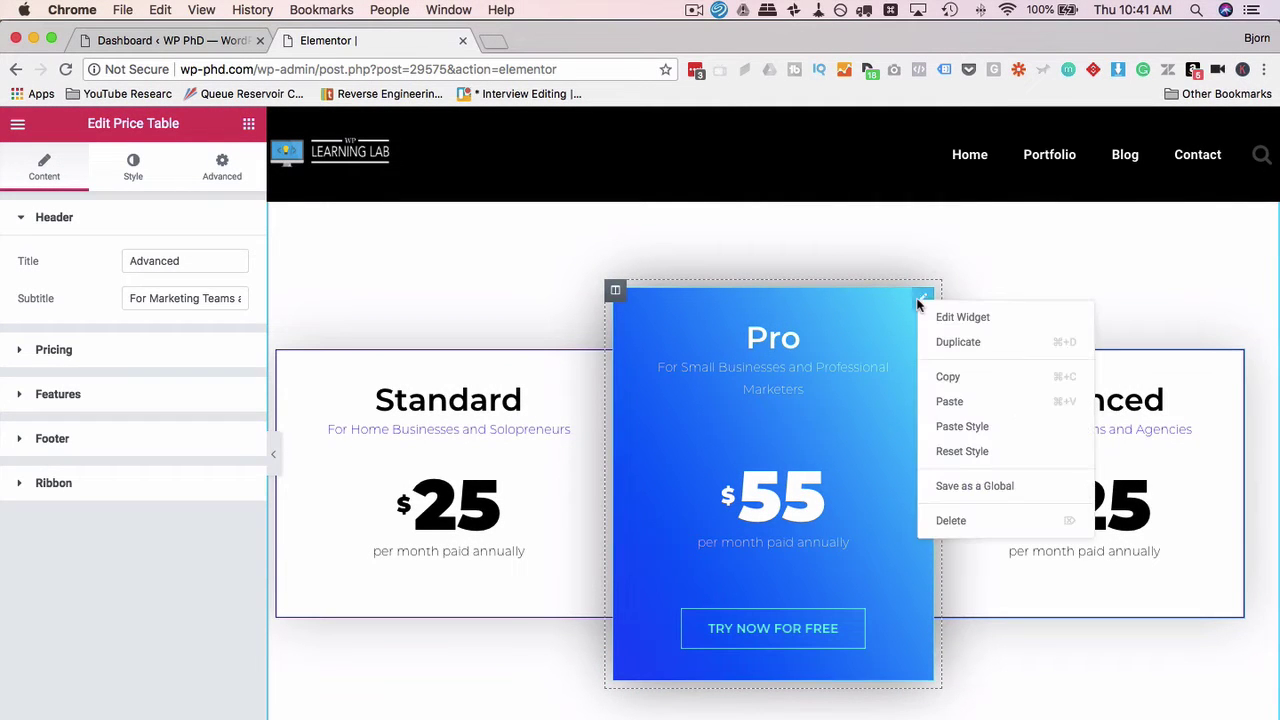
left_click(984, 454)
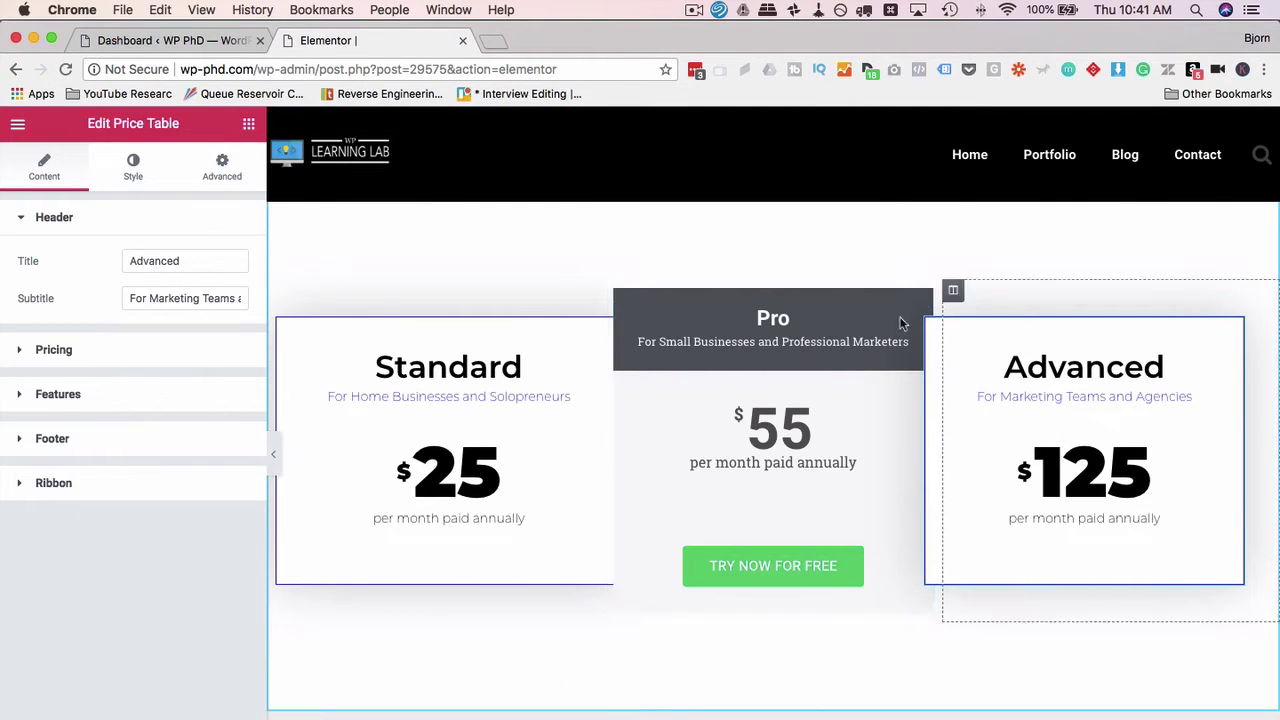
key("super+z")
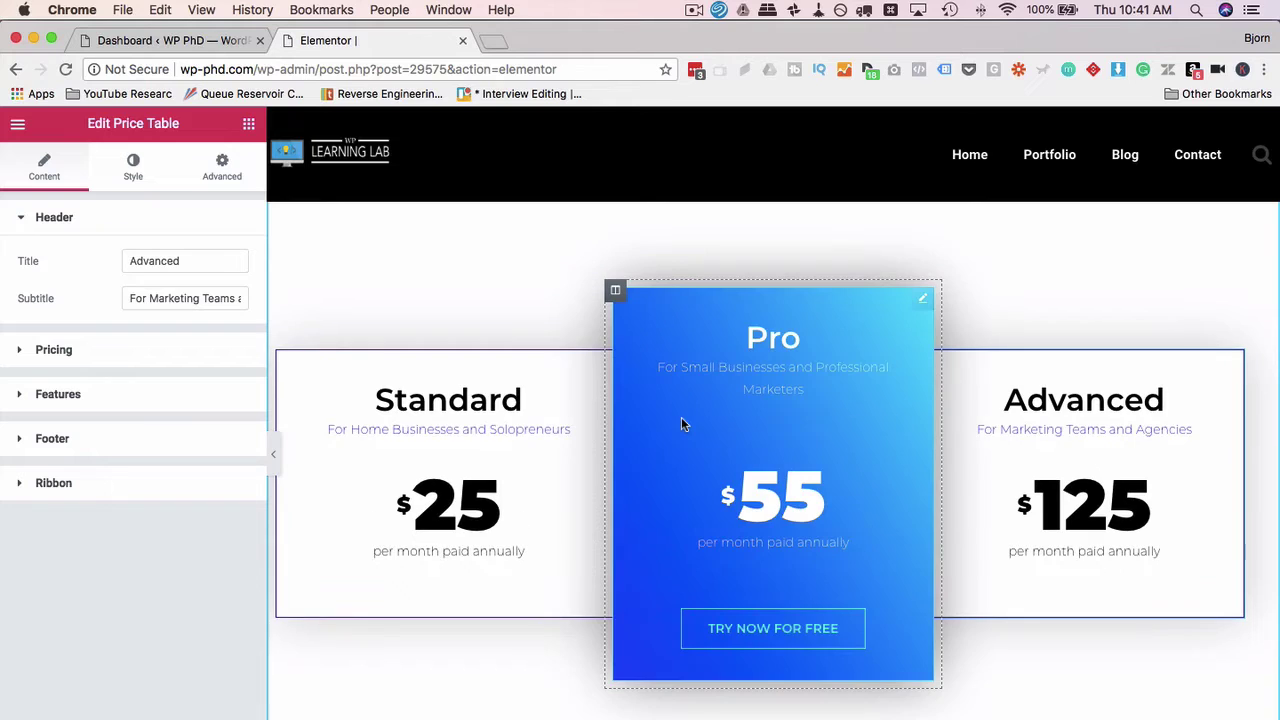
- Copy the Pro price table
right_click(922, 301)
left_click(951, 374)
scroll(760, 520, "down", 10)
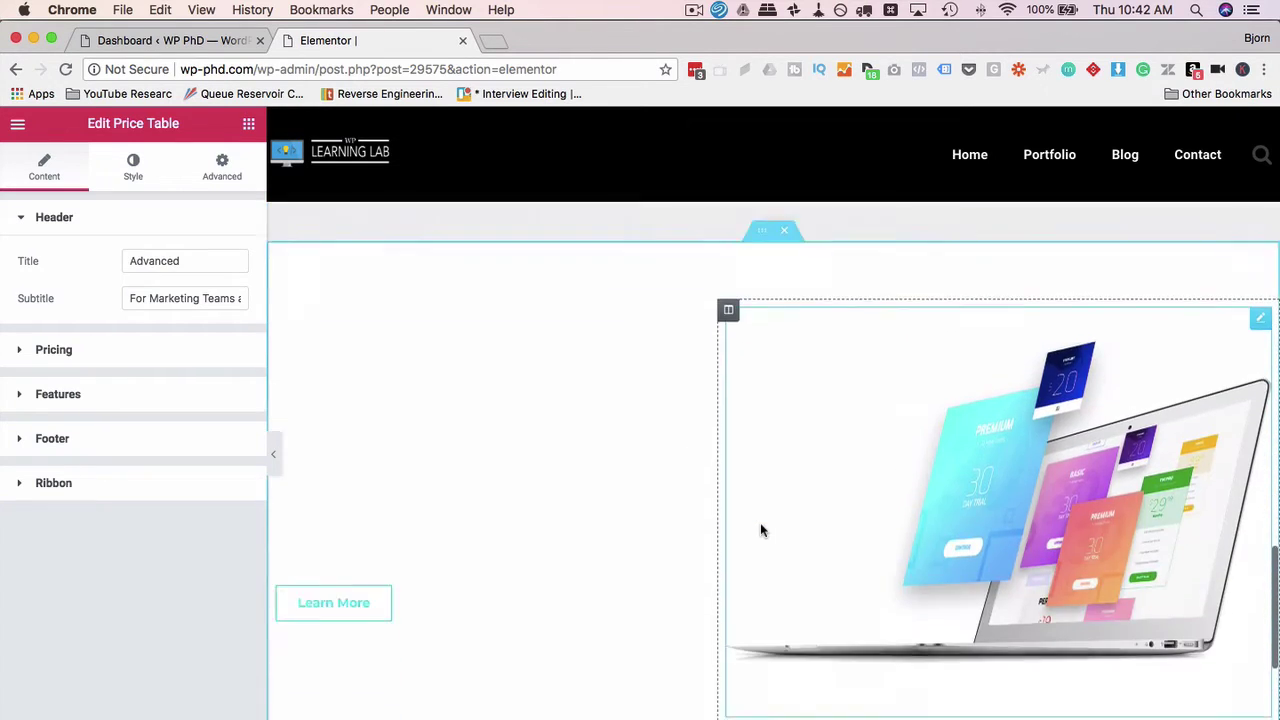
scroll(760, 530, "down", 5)
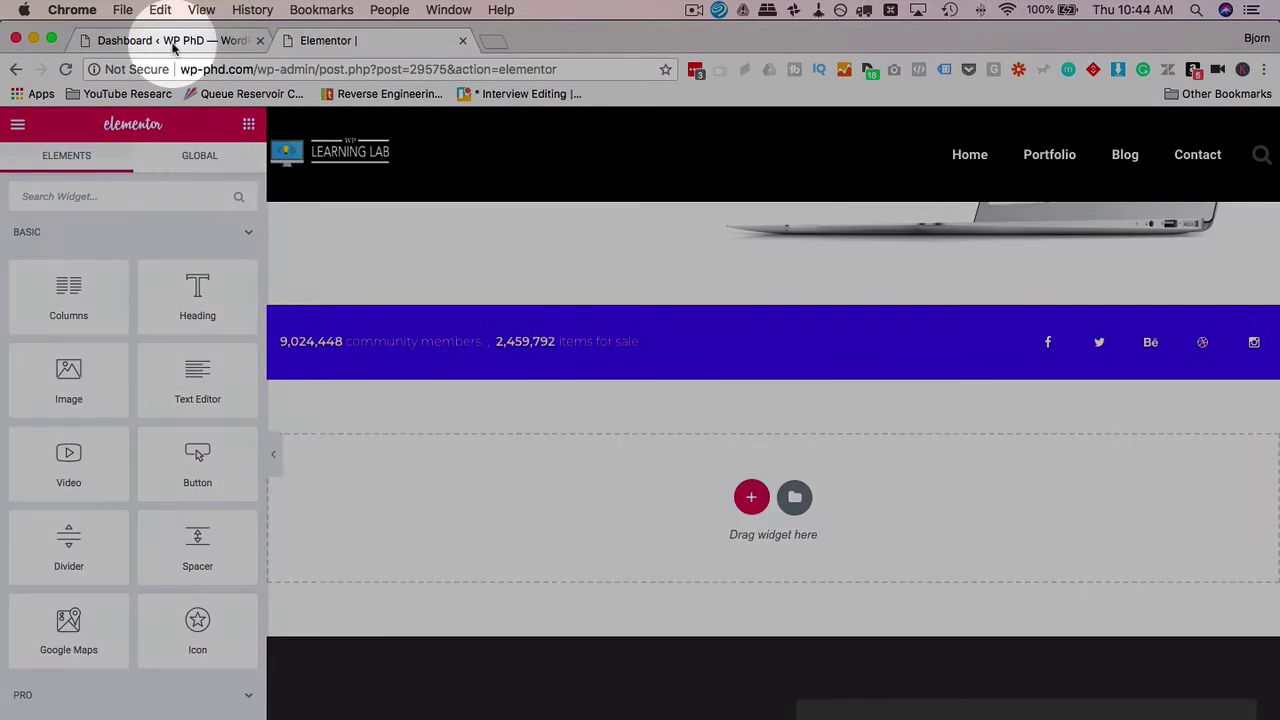
- Switch to the WordPress dashboard and open the Style section of Elementor's settings
left_click(172, 42)
scroll(65, 565, "down", 8)
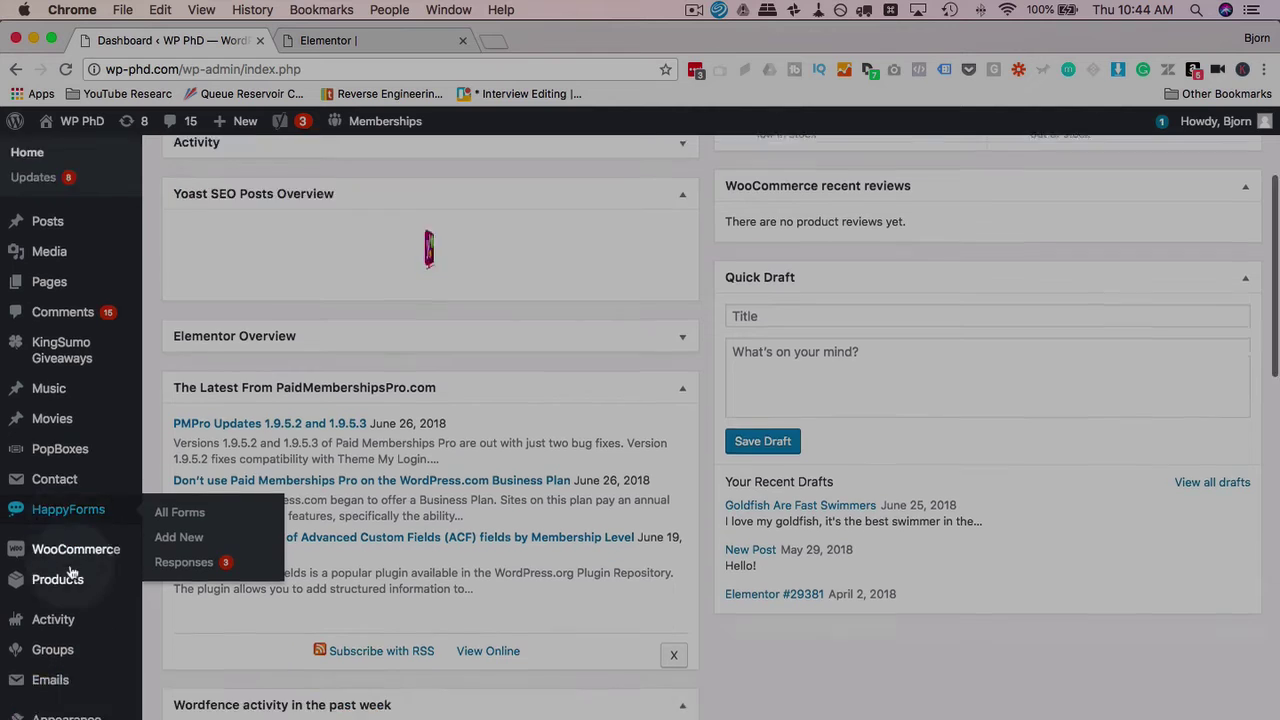
scroll(72, 570, "down", 5)
mouse_move(55, 517)
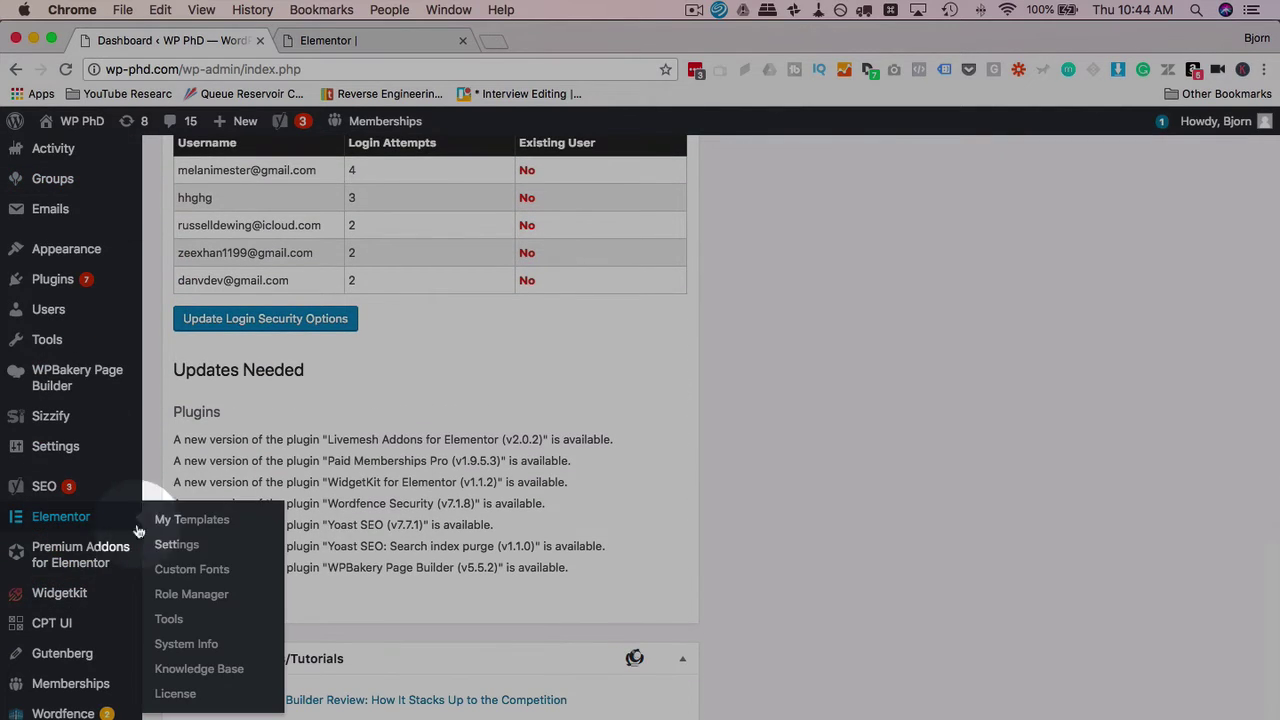
left_click(178, 546)
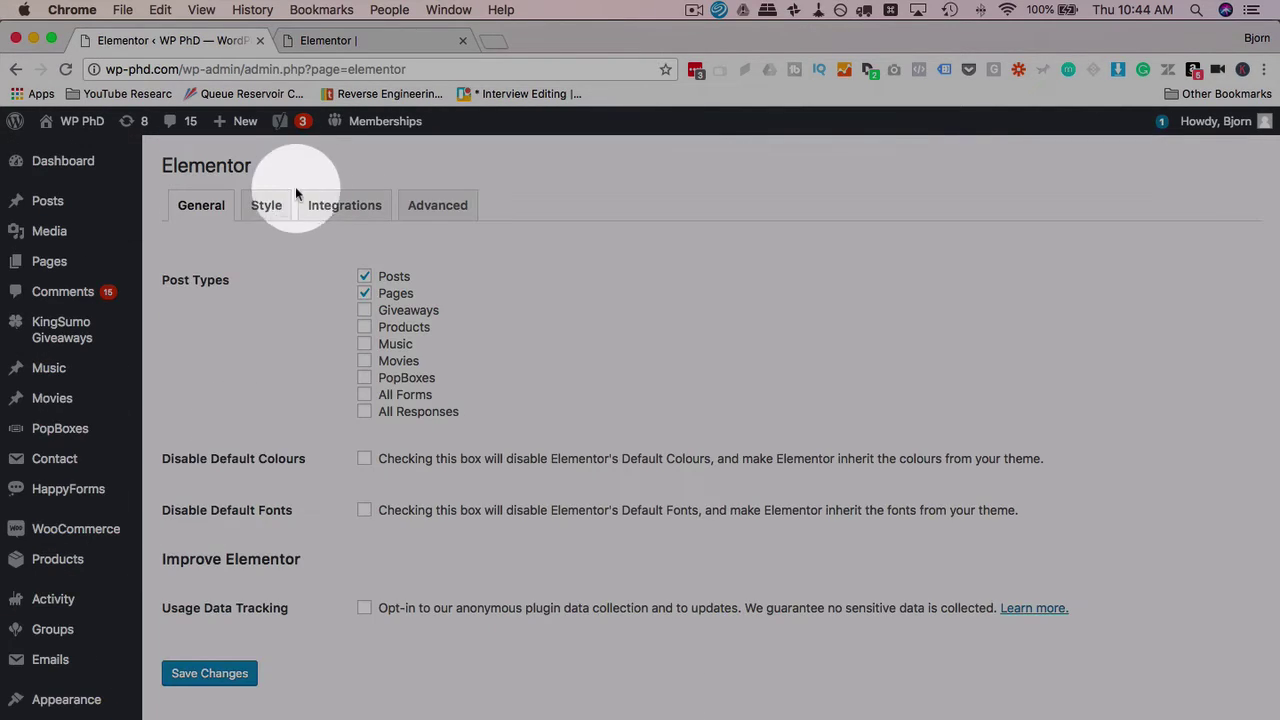
left_click(272, 207)
scroll(280, 400, "down", 3)
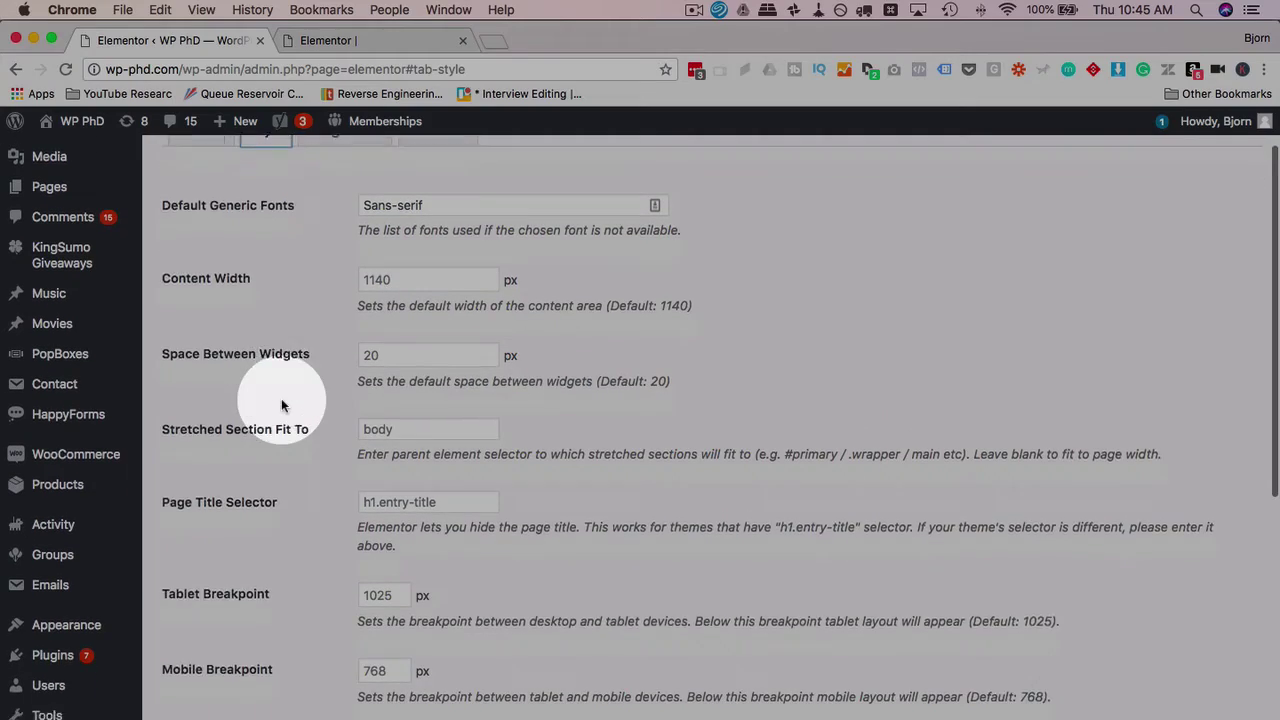
scroll(335, 292, "down", 2)
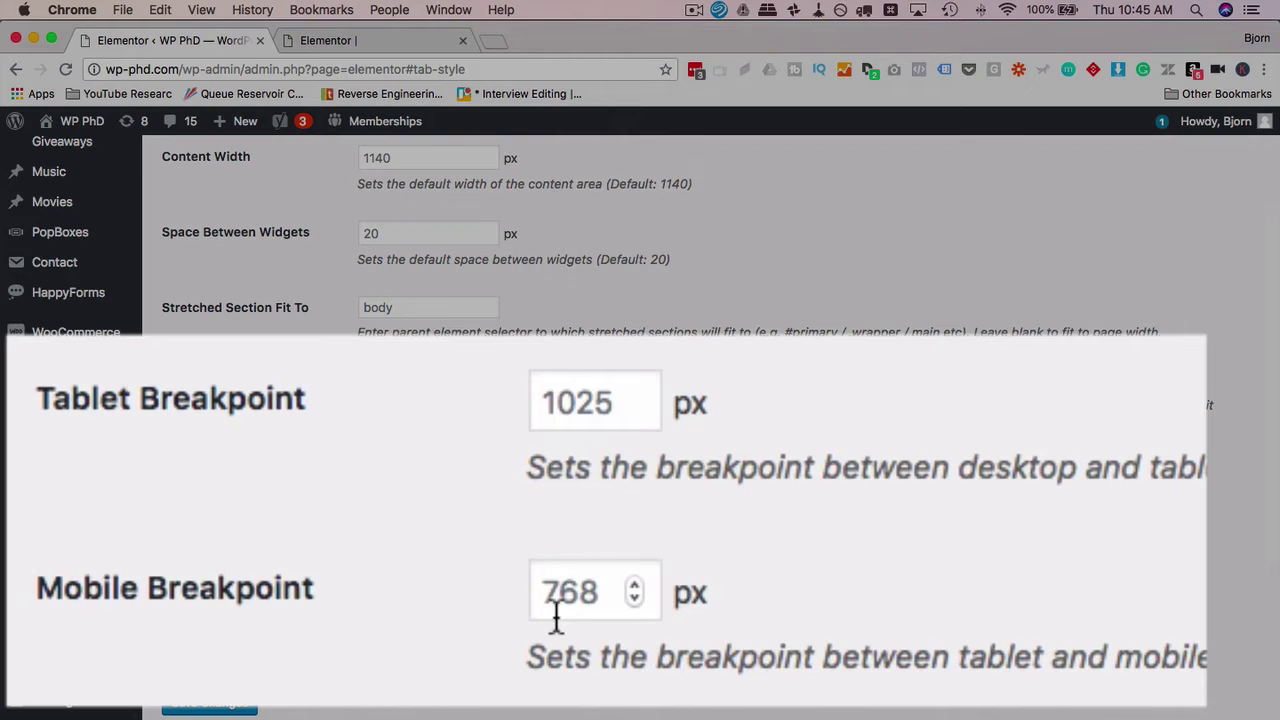
- Examine the Tablet Breakpoint and Mobile Breakpoint settings
left_click(367, 551)
left_click(578, 404)
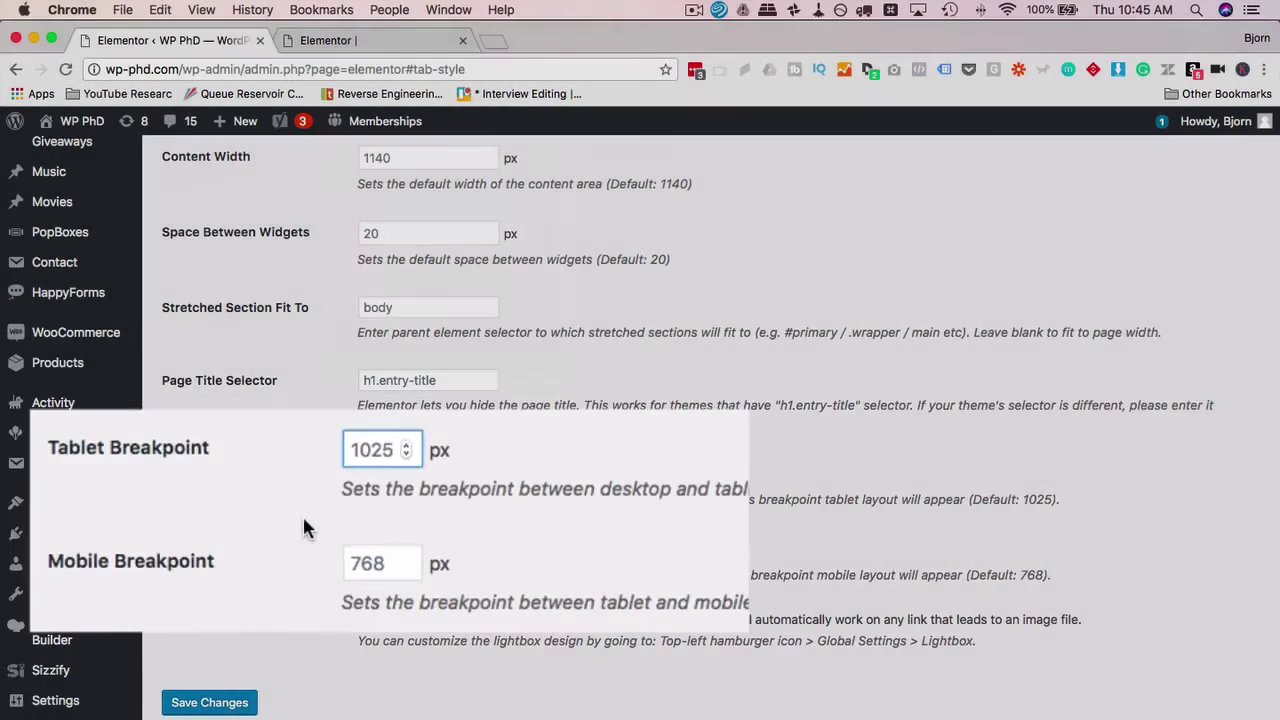
scroll(302, 514, "down", 2)
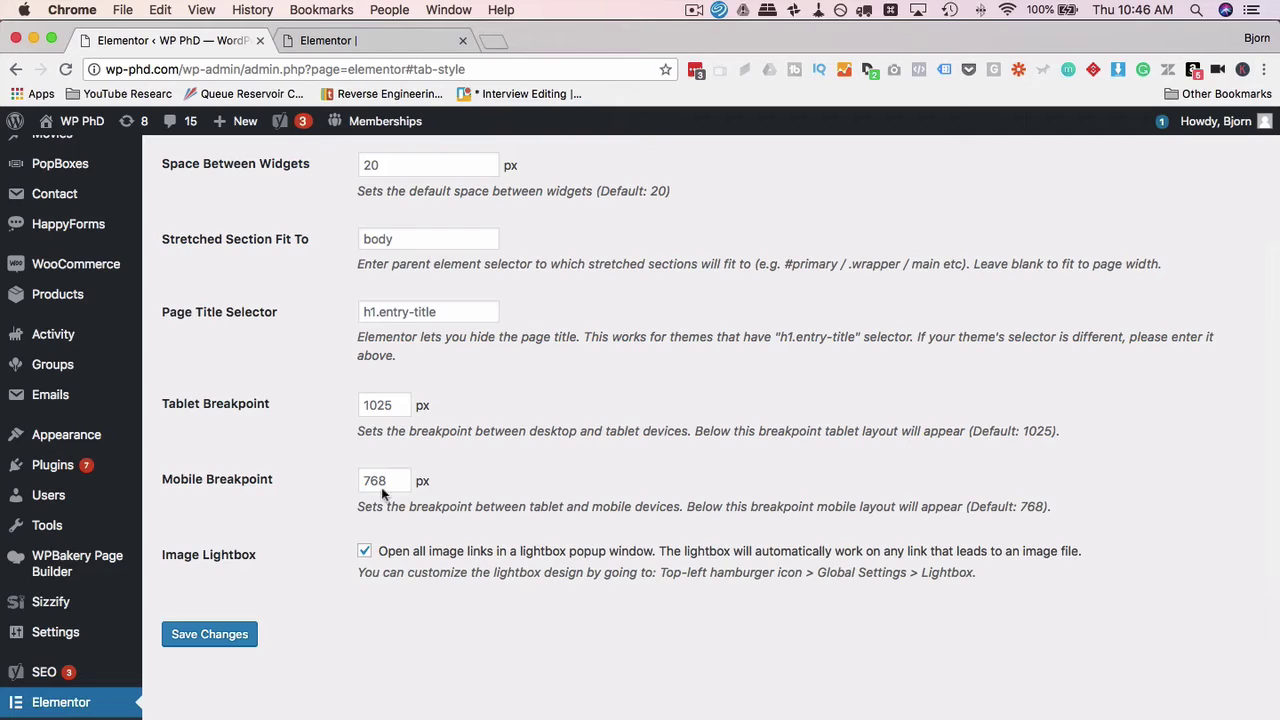
left_click(378, 405)
left_click(306, 567)
- Return to the Elementor page editor and add a Video widget to the empty area below the blue footer bar
left_click(398, 39)
scroll(143, 278, "down", 1)
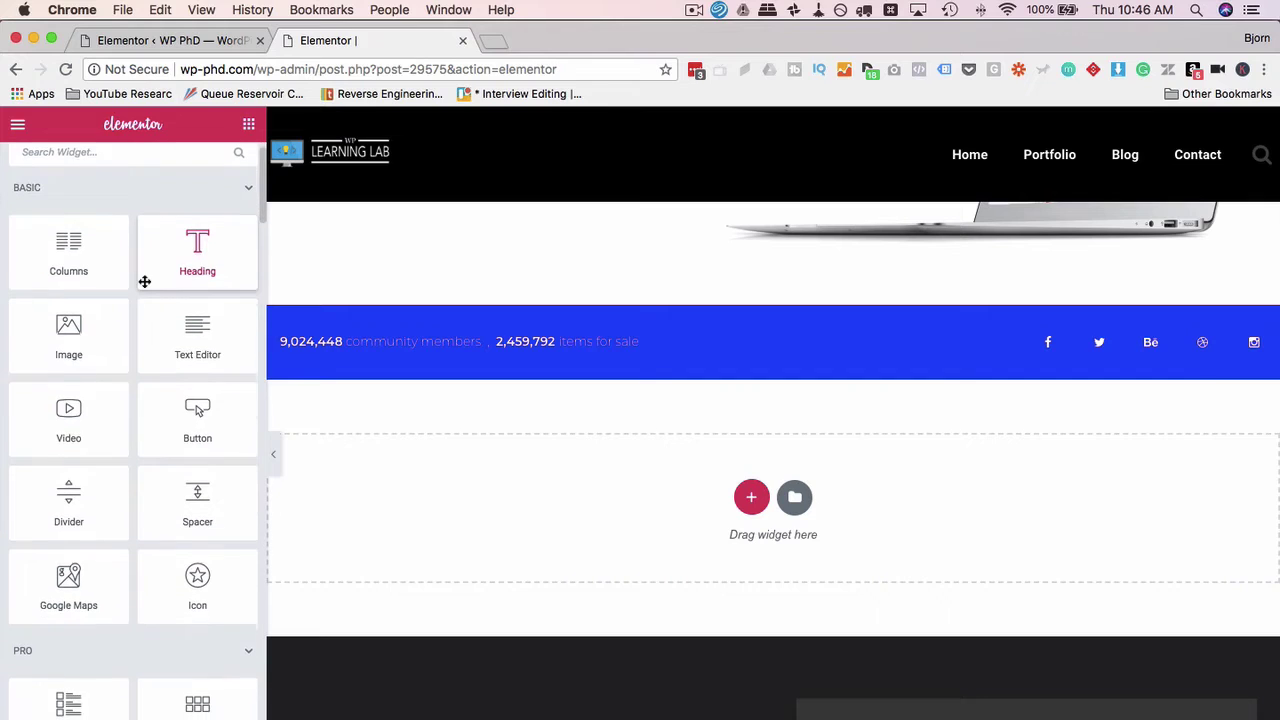
left_click_drag(57, 405, 606, 486)
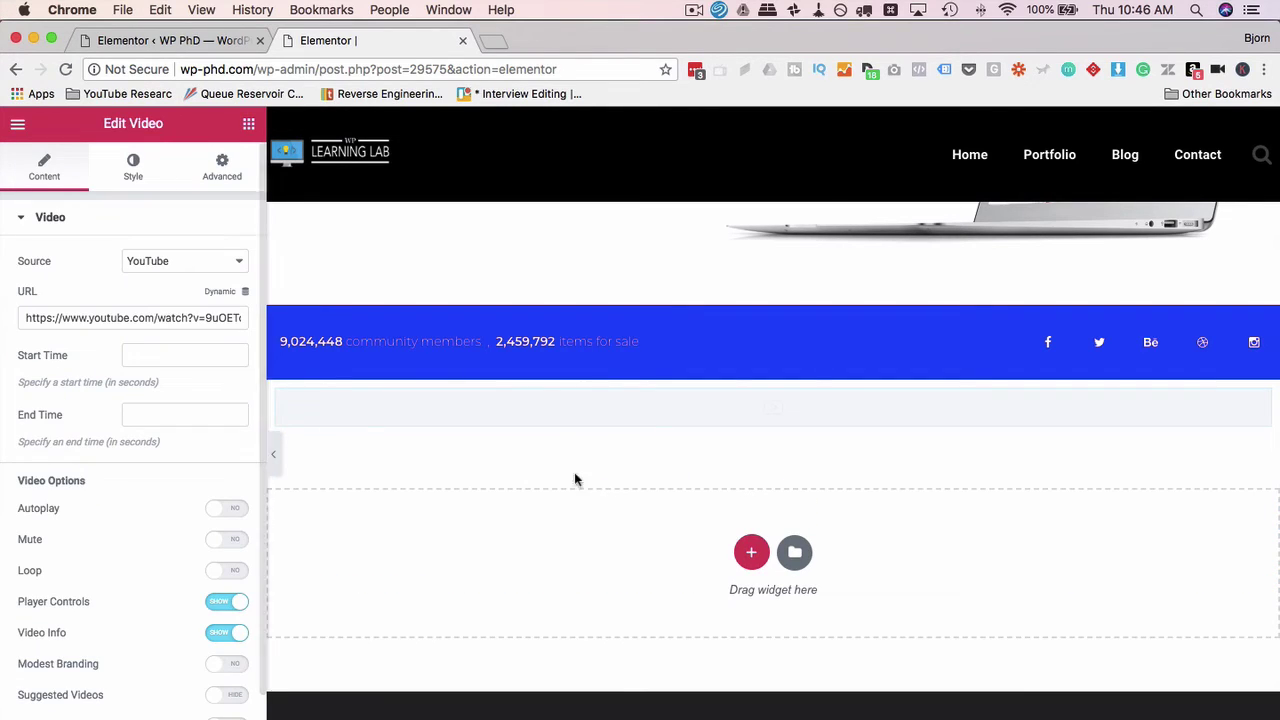
- Review the available video sources and options, and play the placeholder video on the page
left_click(238, 265)
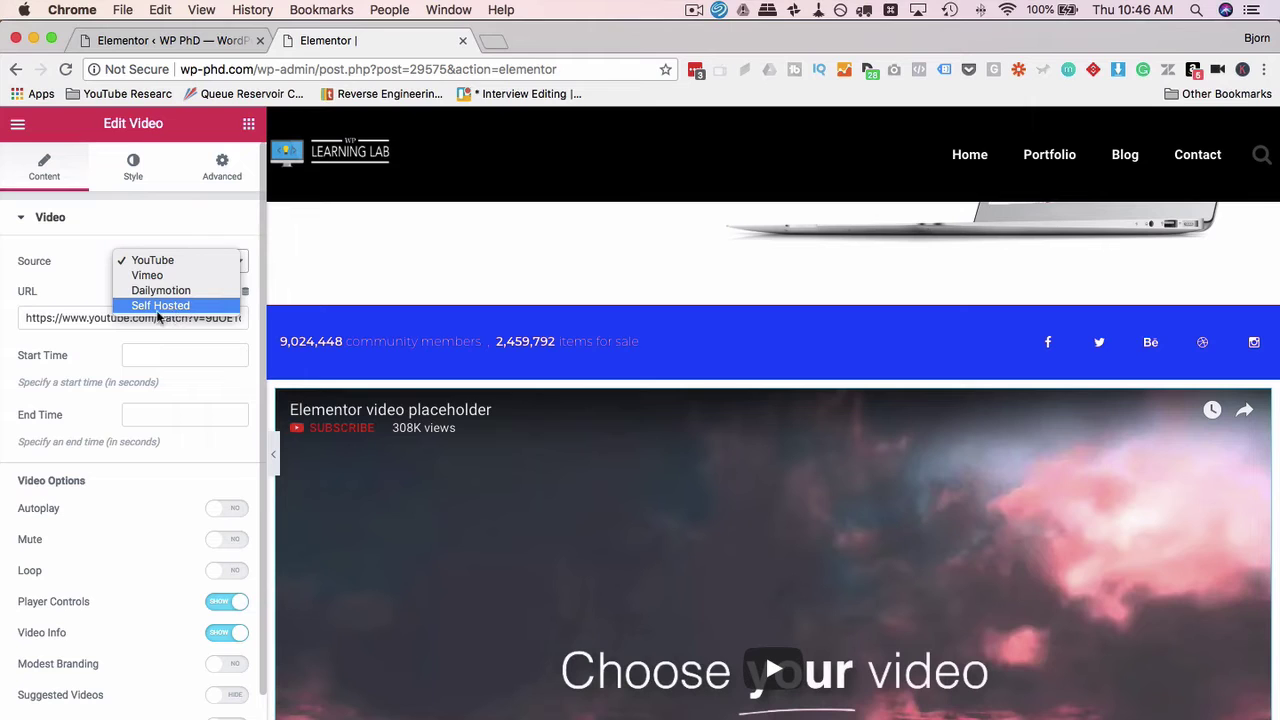
left_click(88, 292)
scroll(88, 290, "down", 3)
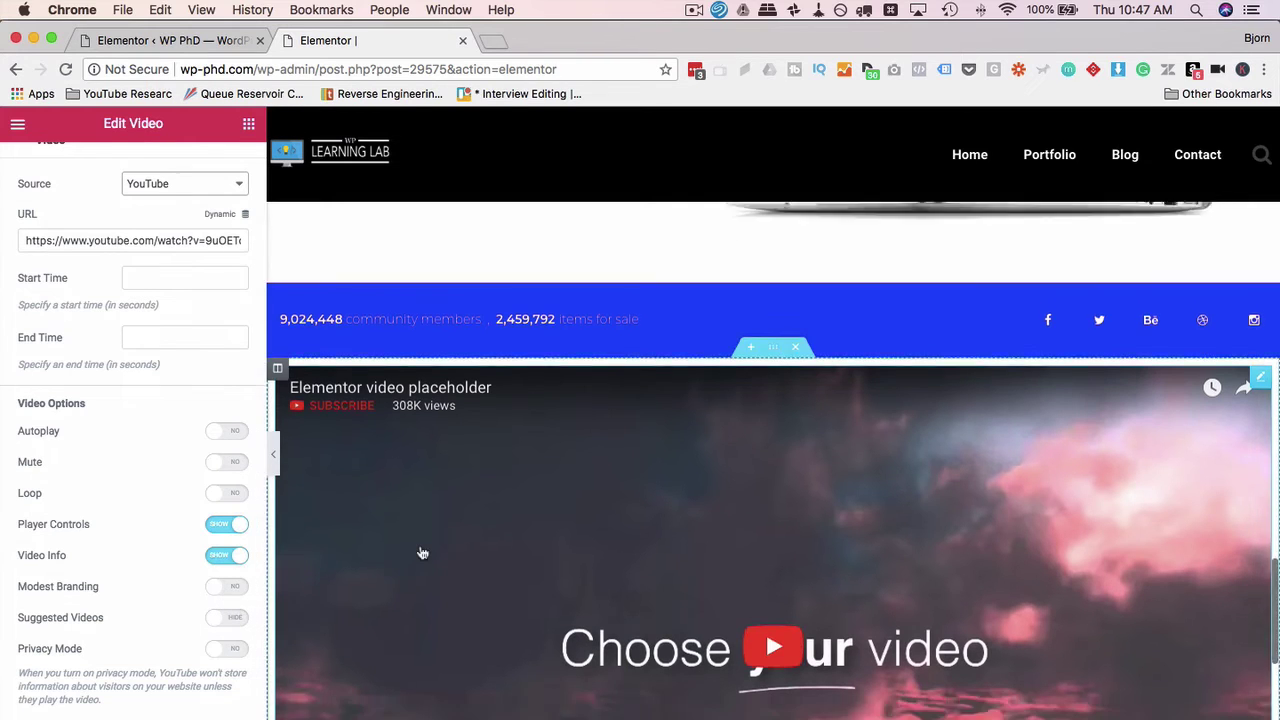
scroll(422, 552, "down", 3)
scroll(422, 552, "down", 1)
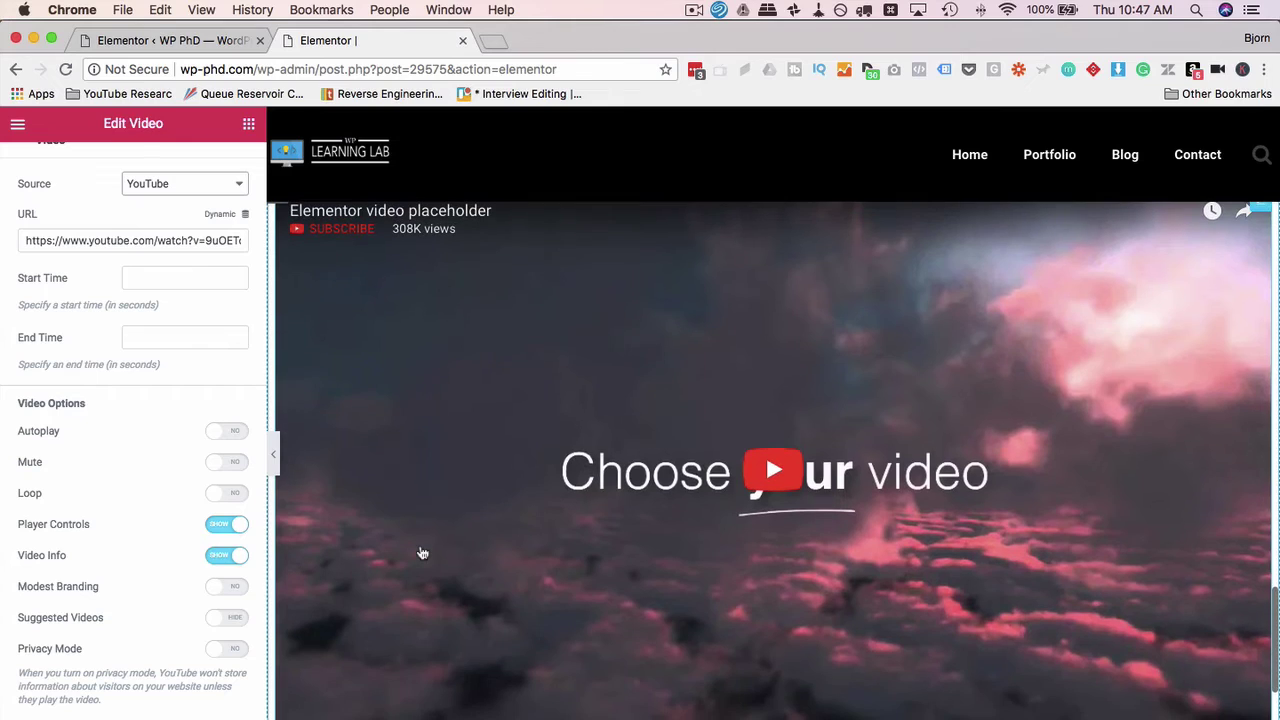
left_click(767, 456)
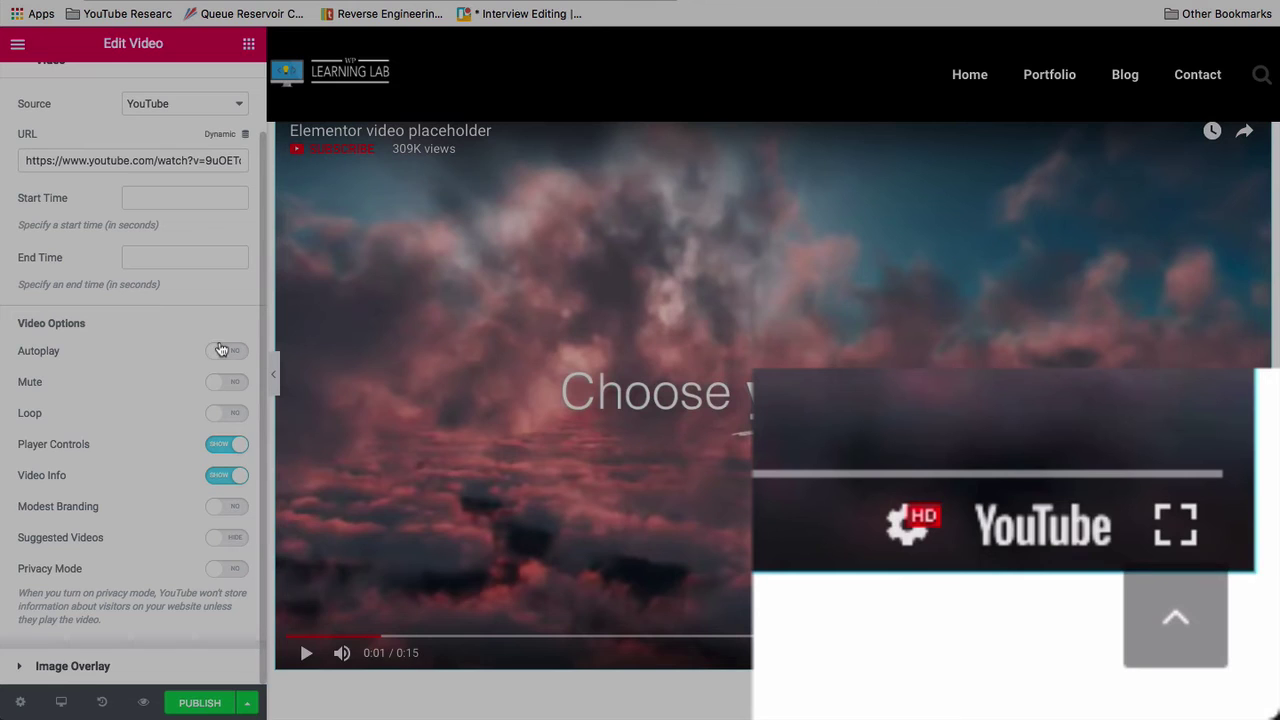
- Hide the video's player controls, and show them again
left_click(222, 445)
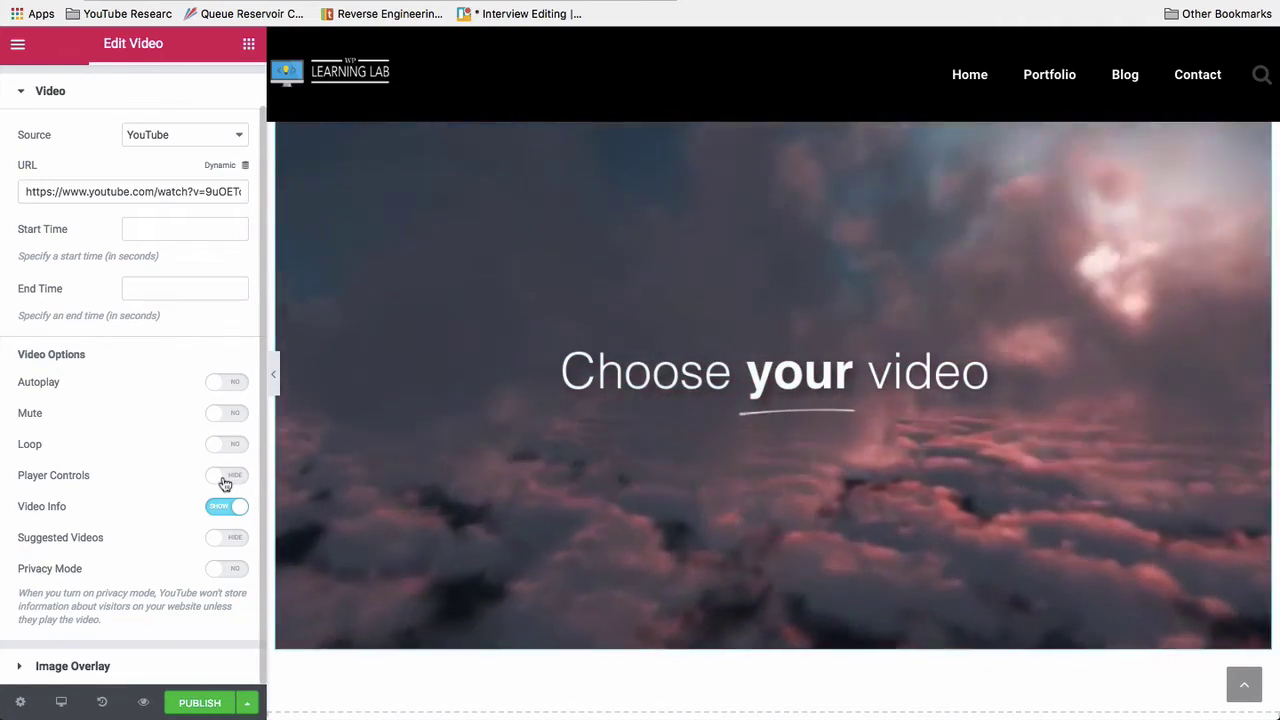
left_click(225, 480)
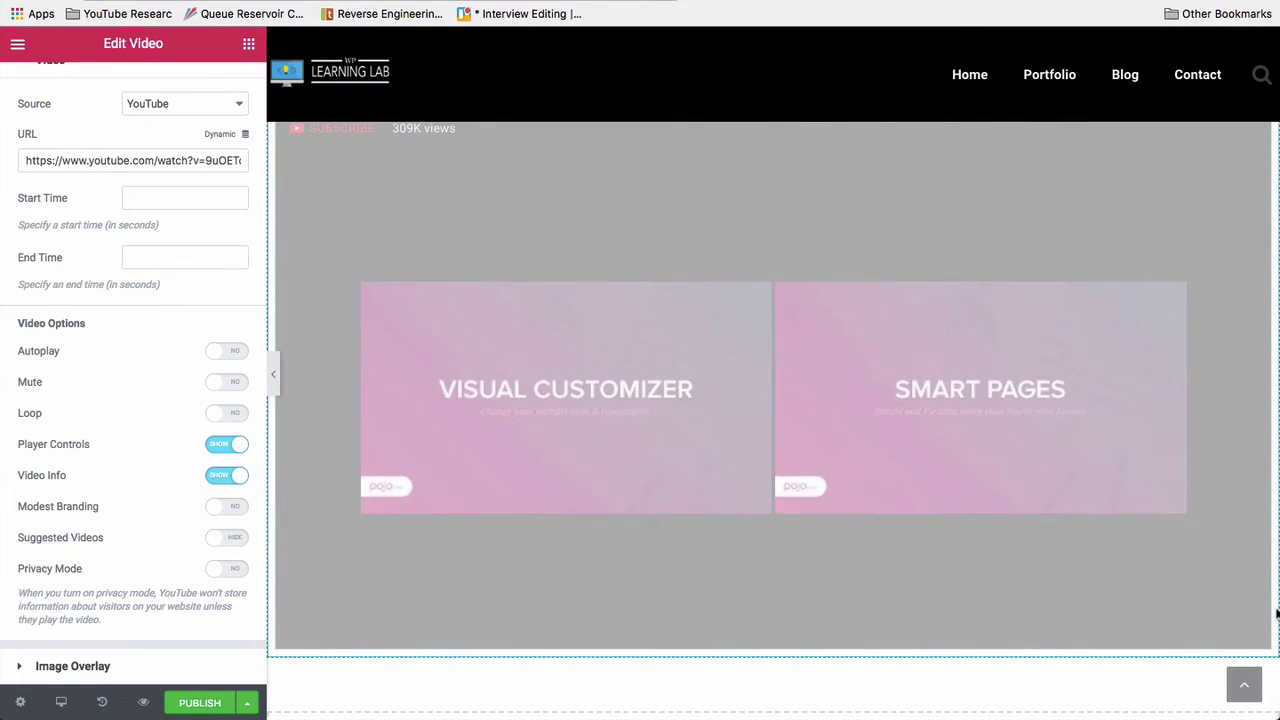
- Enable Modest Branding for the YouTube video and play it on the page
left_click(552, 430)
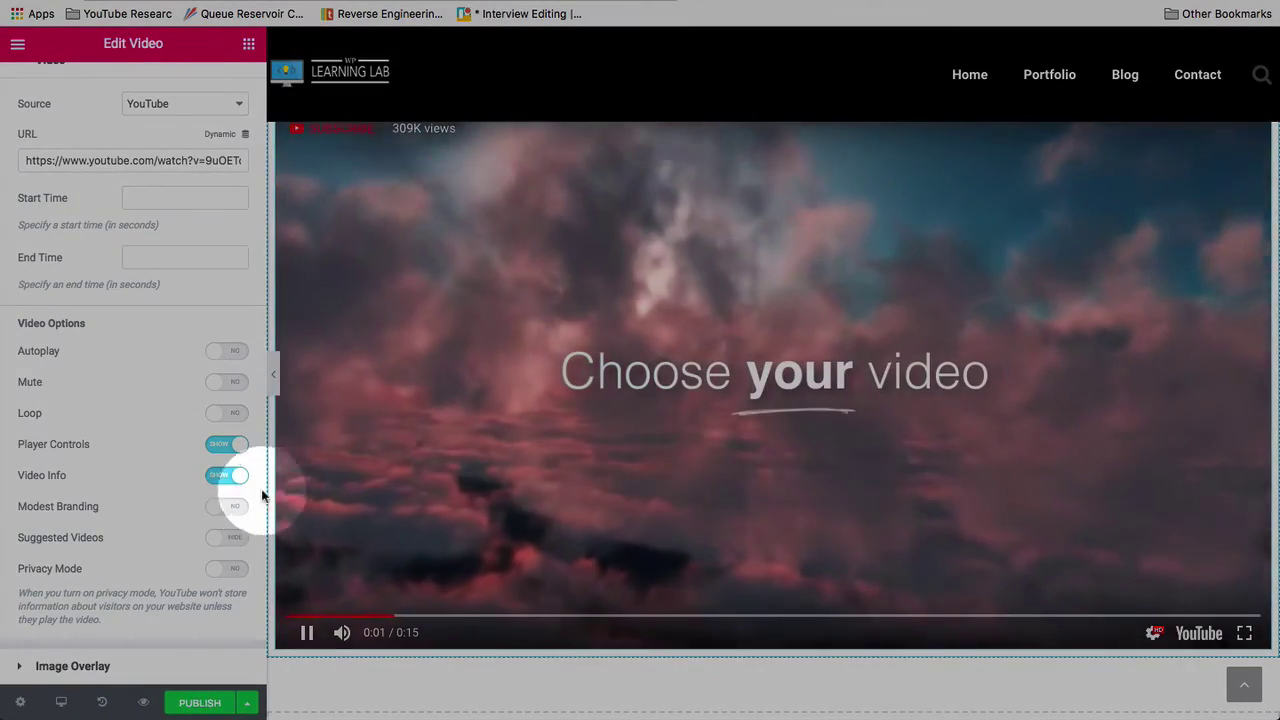
left_click(220, 515)
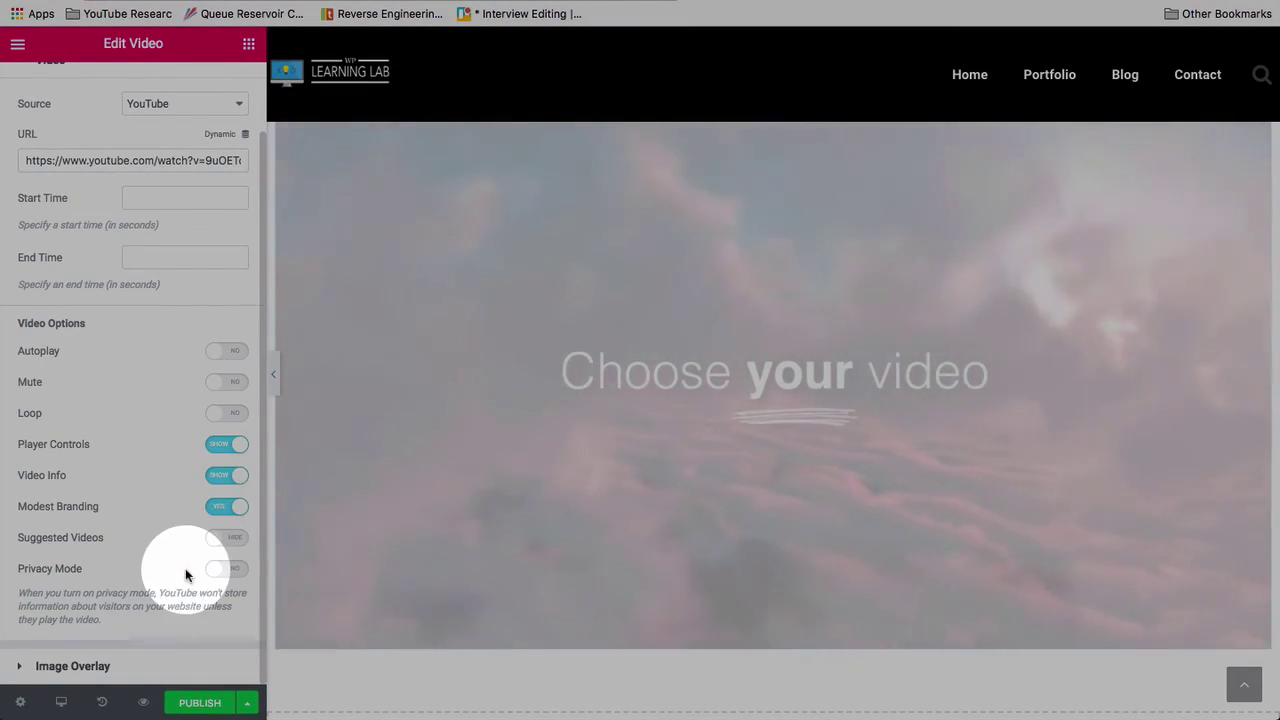
scroll(185, 568, "up", 1)
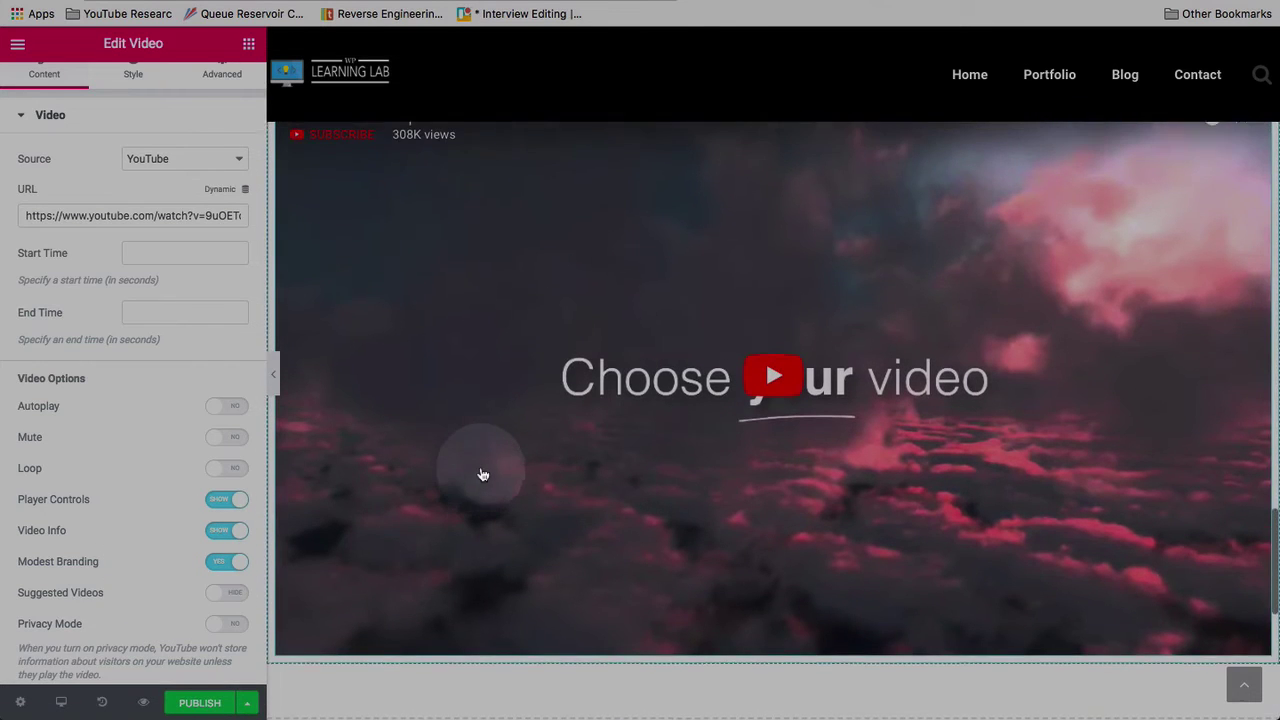
left_click(482, 474)
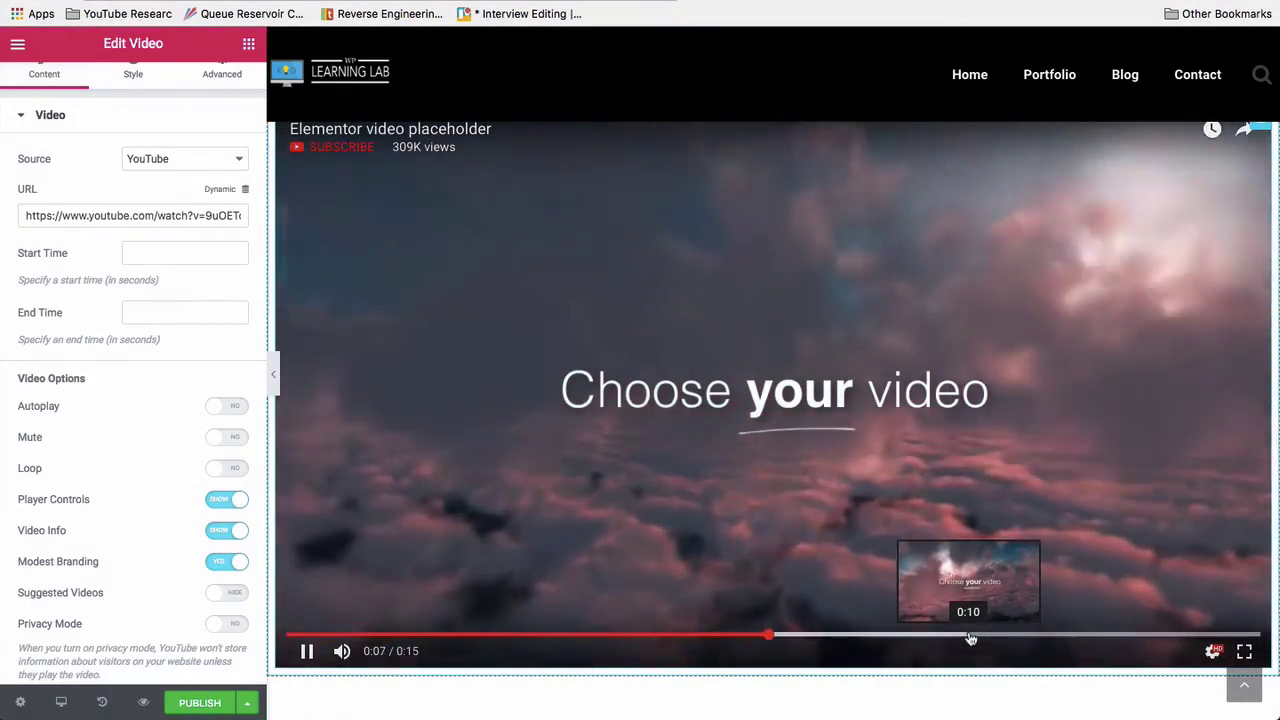
- Set the video's source to Dailymotion
left_click(218, 160)
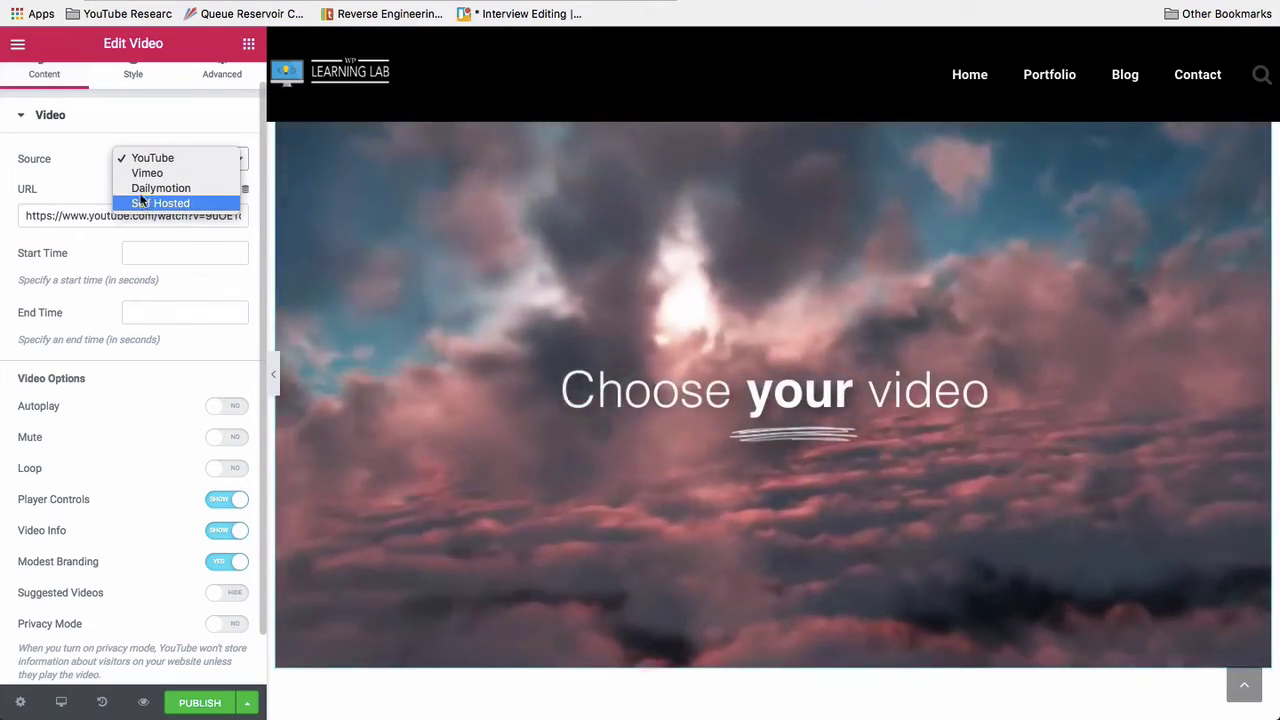
left_click(140, 190)
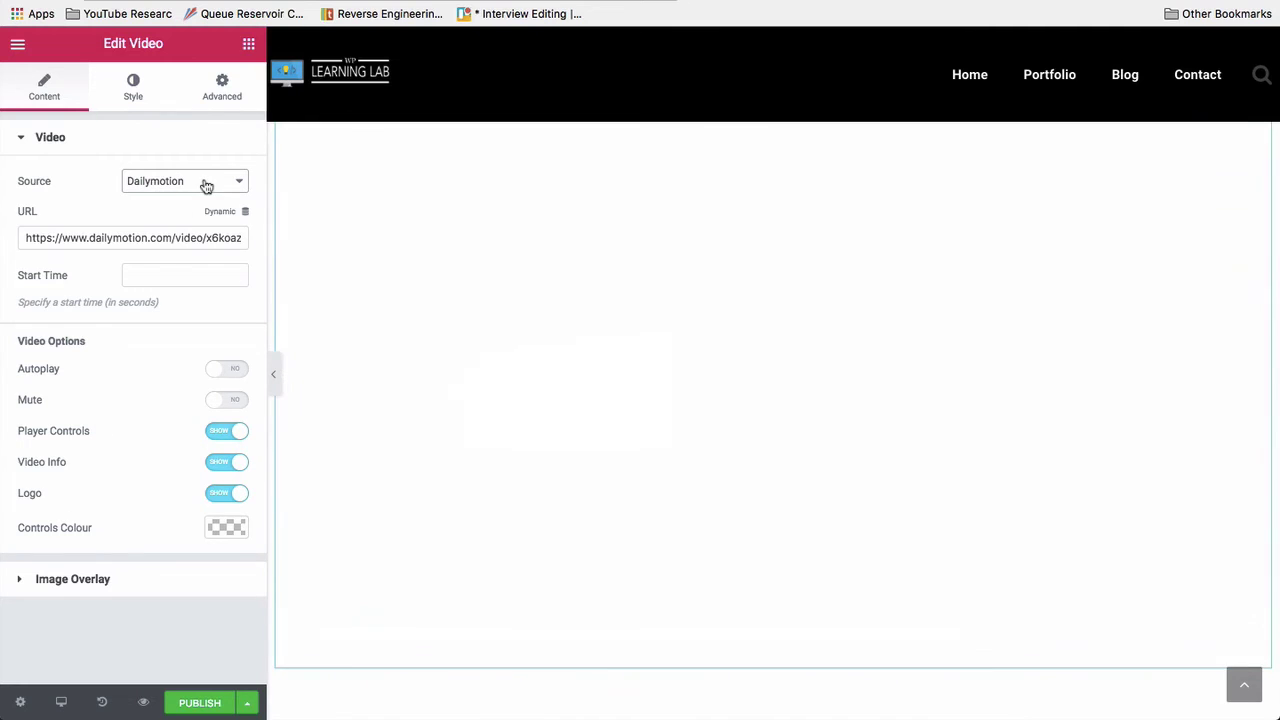
- Switch the Video widget's source from Dailymotion to Self Hosted
left_click(206, 186)
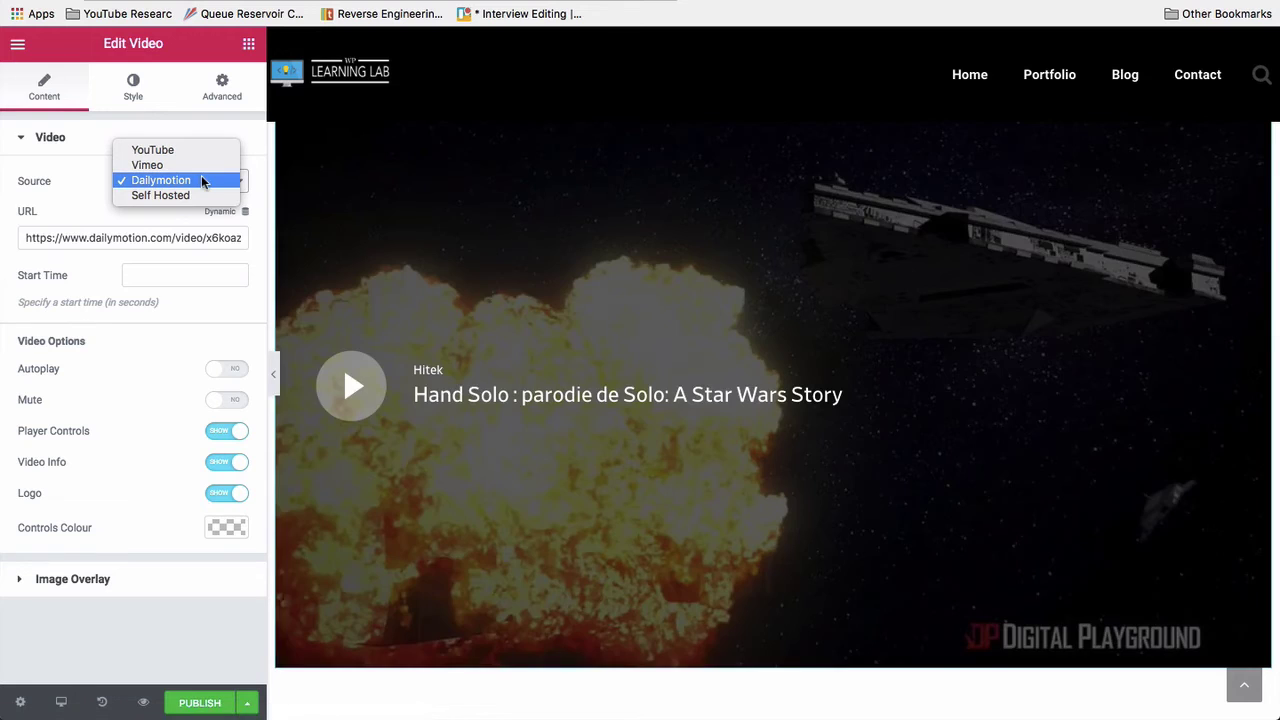
left_click(186, 195)
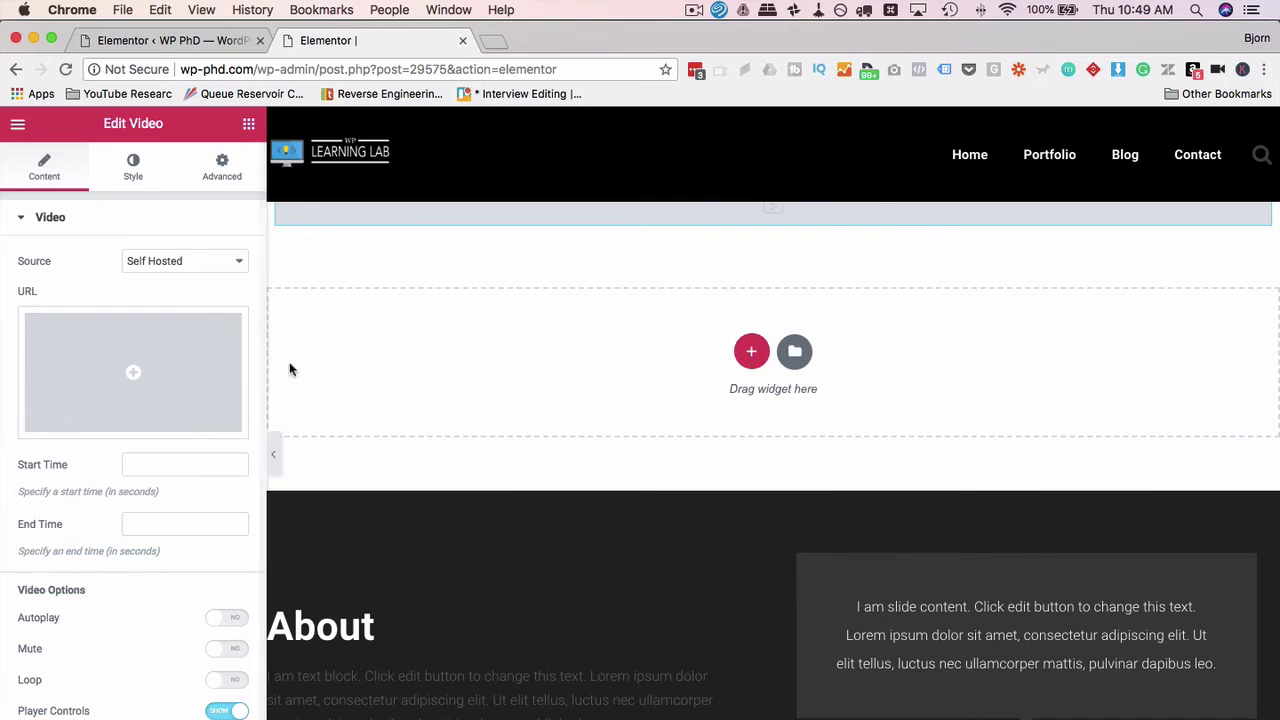
- Add an Image widget to the empty section below the video, using the media library photo of the woman in a dark knit hat
left_click(249, 128)
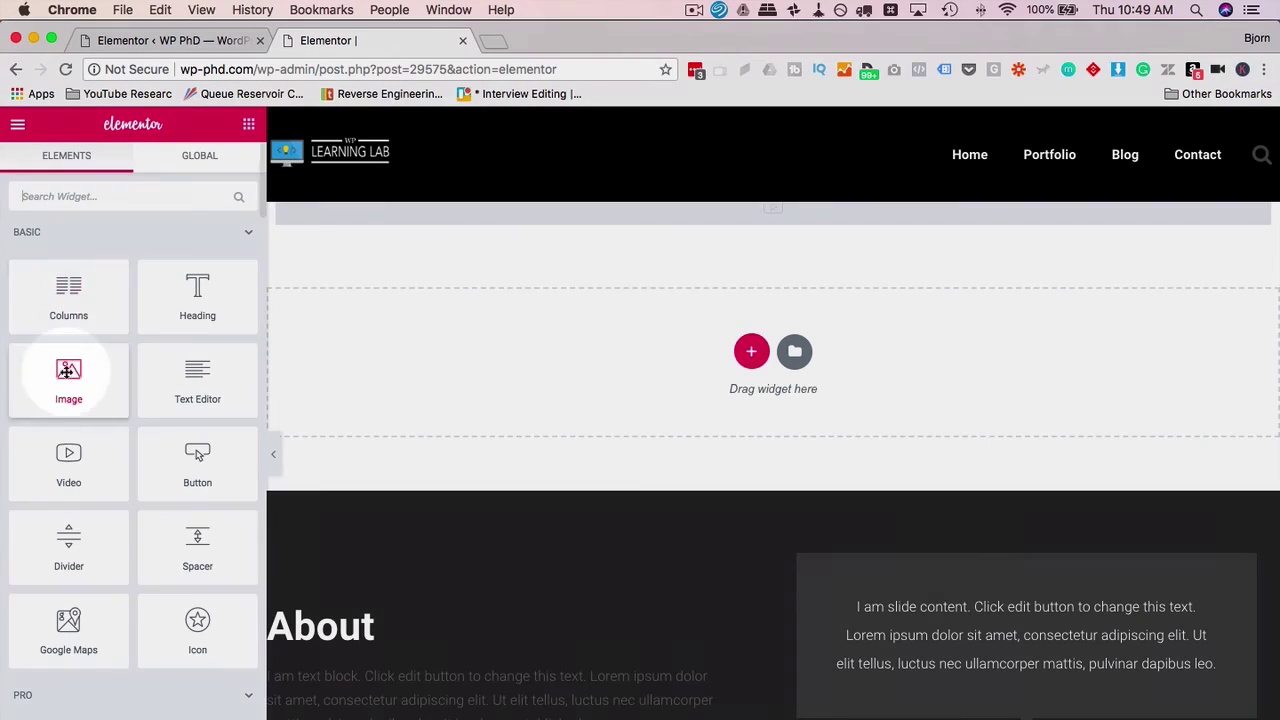
left_click_drag(64, 371, 653, 355)
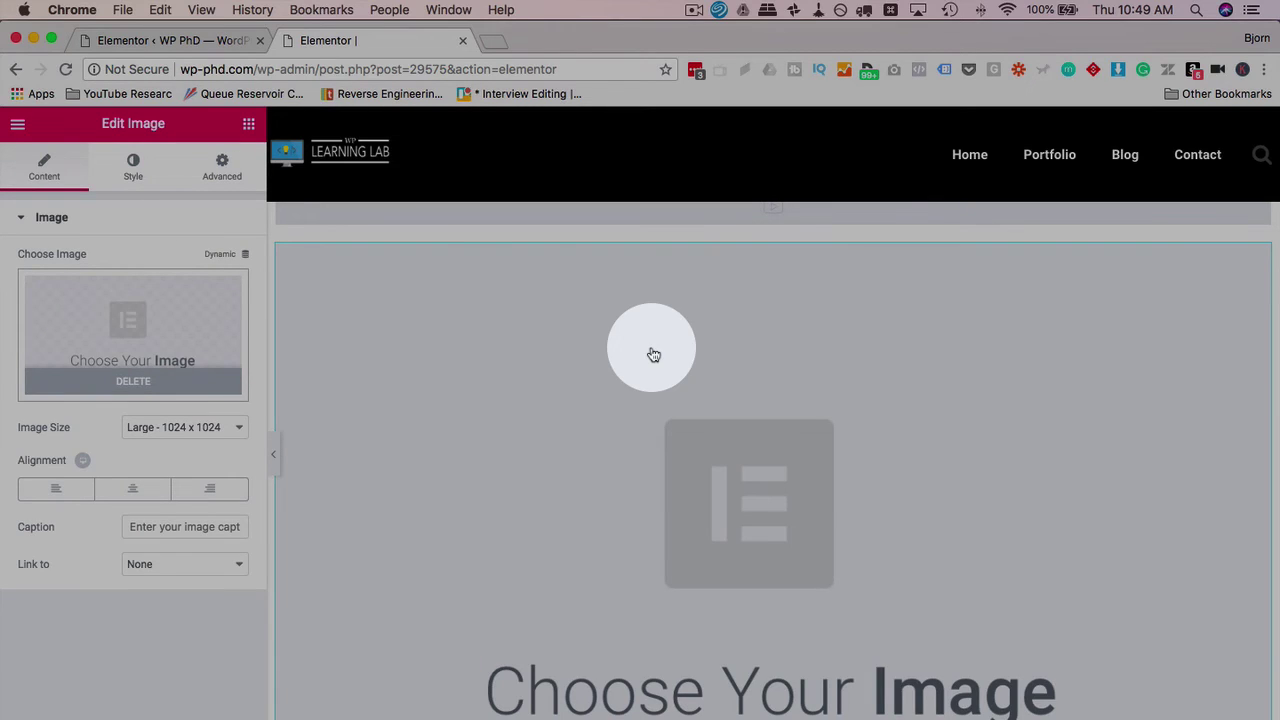
left_click(129, 323)
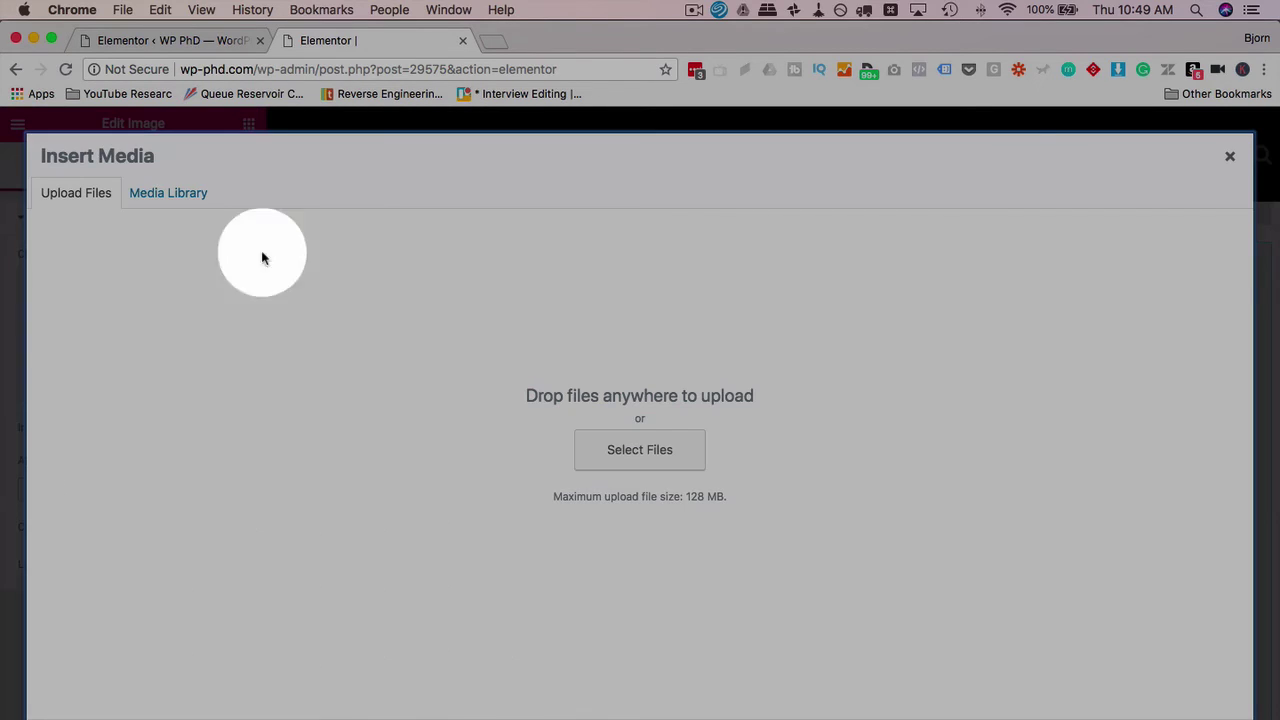
left_click(200, 198)
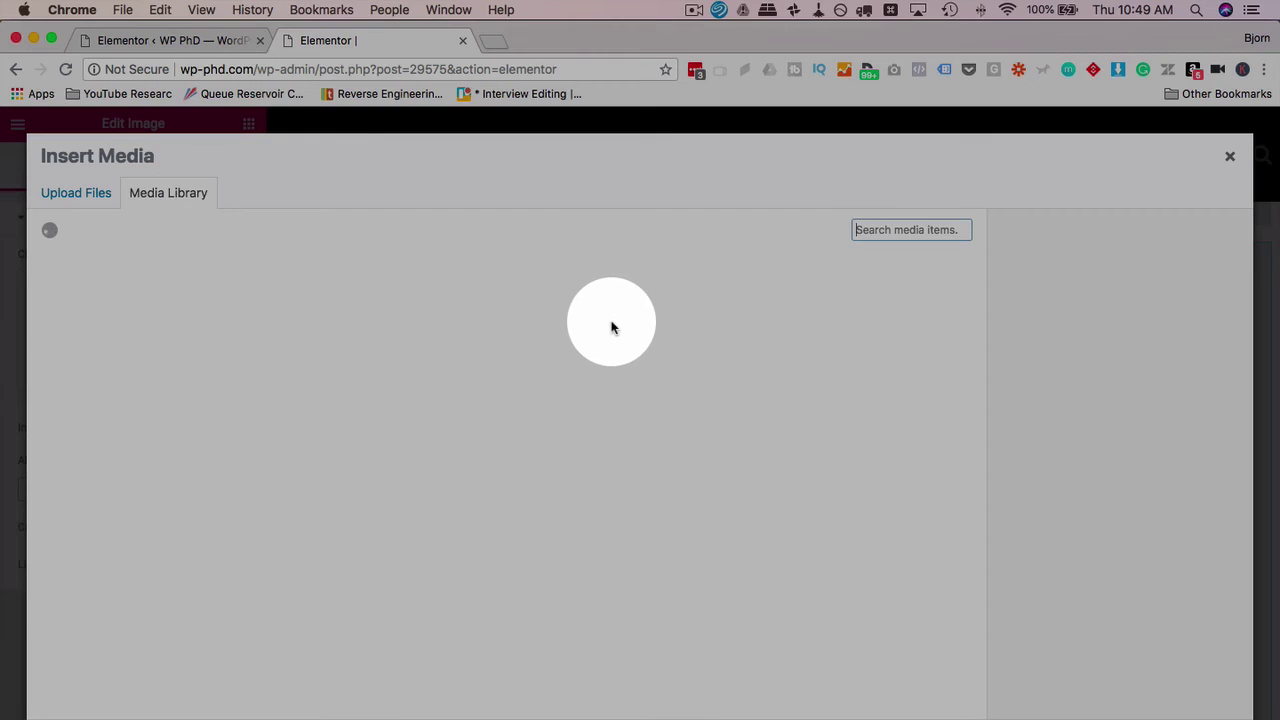
scroll(763, 430, "down", 3)
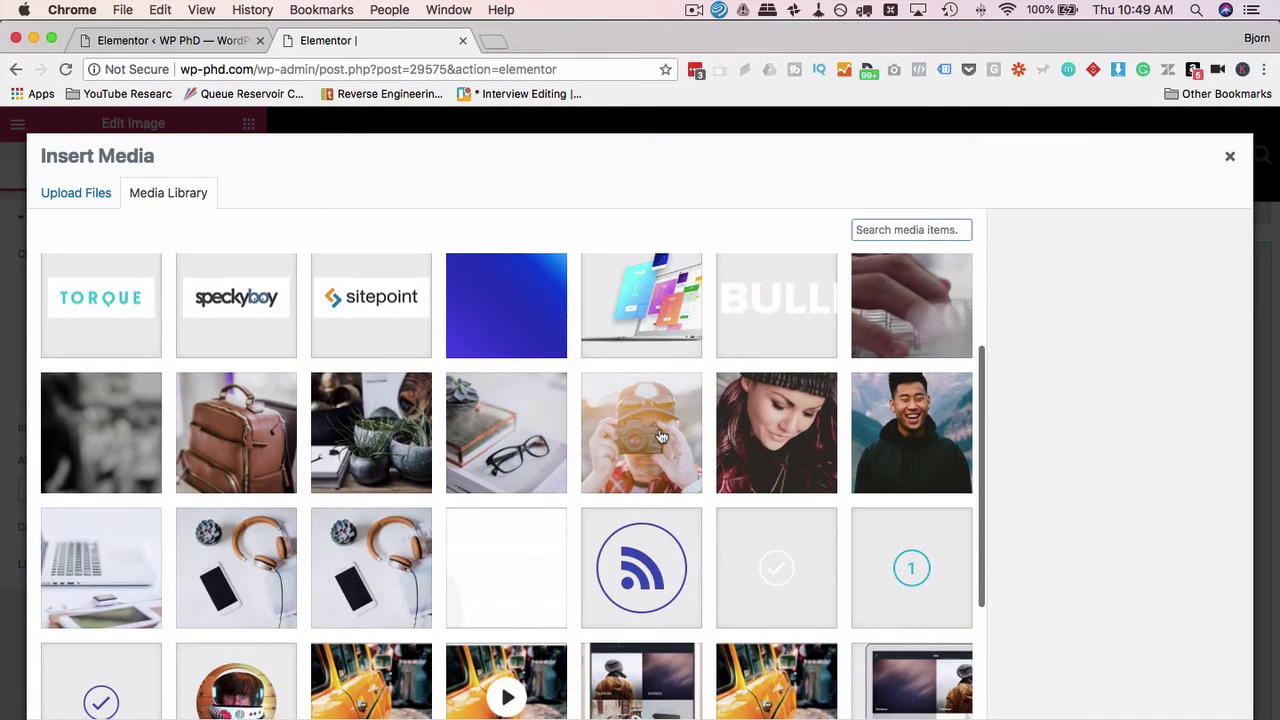
left_click(763, 430)
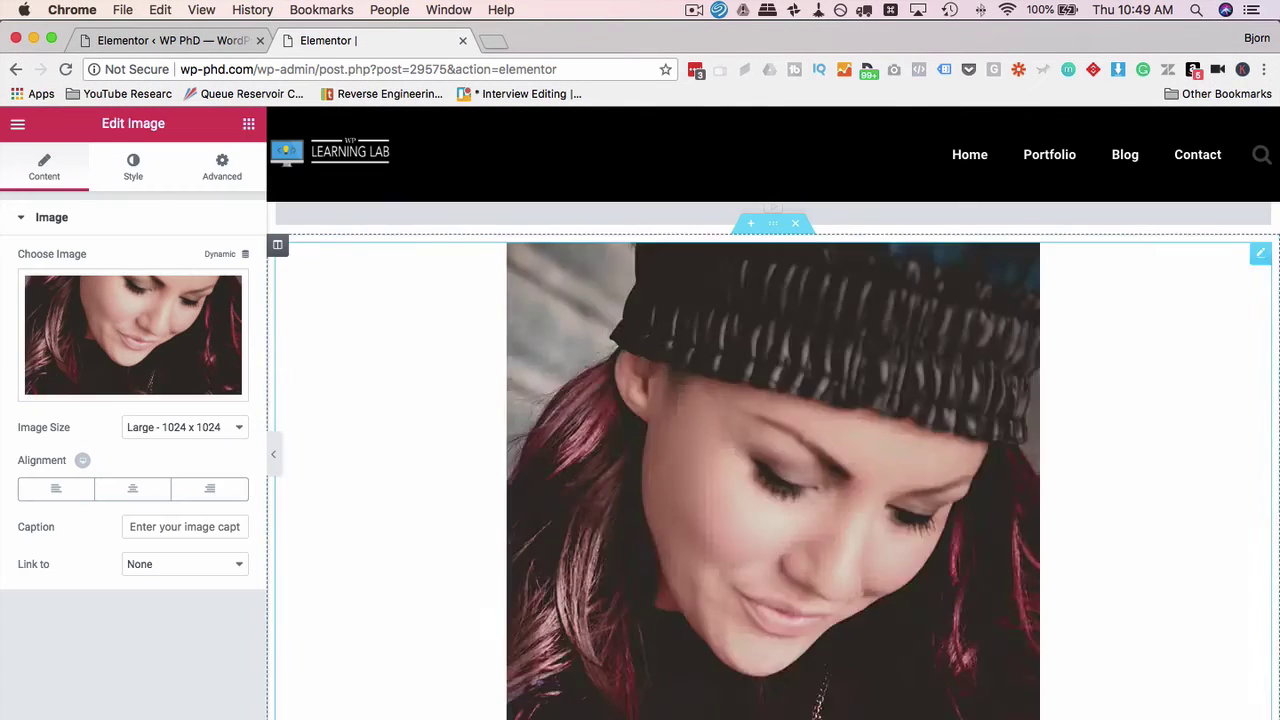
left_click(432, 425)
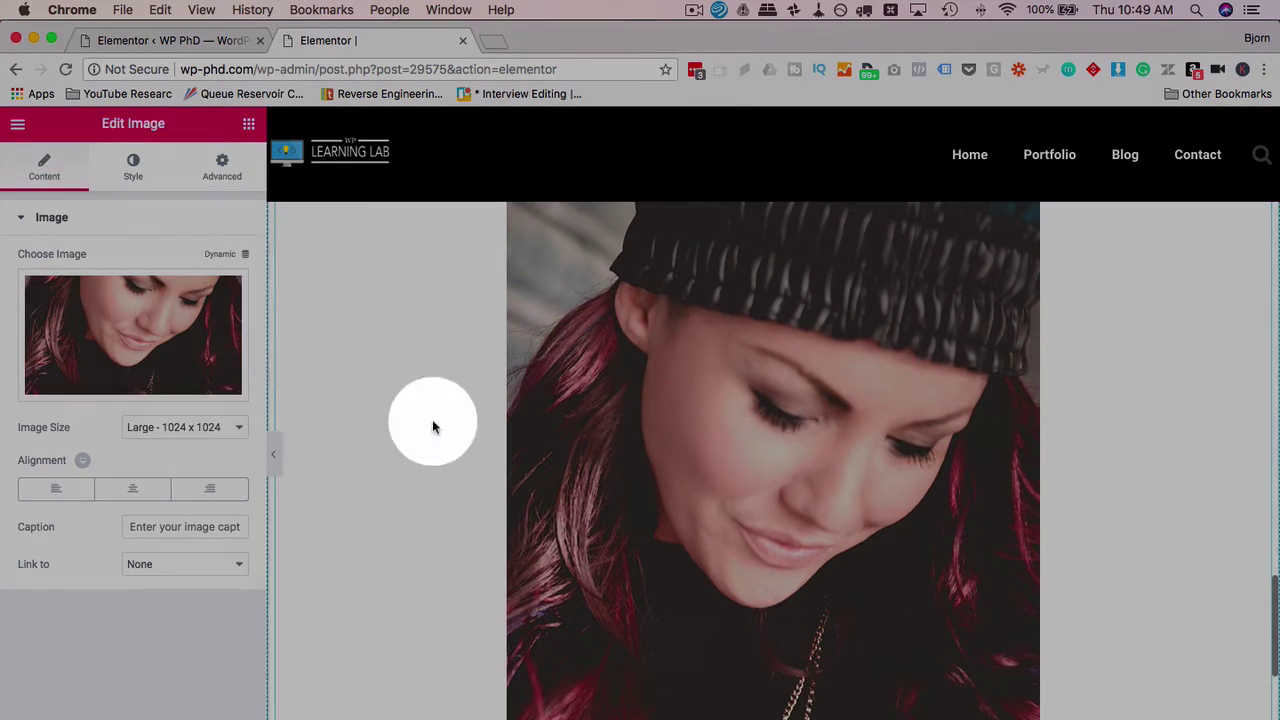
- Apply CSS filters to the image's normal state: blur 2.5, higher brightness, lower contrast and higher saturation
left_click(133, 163)
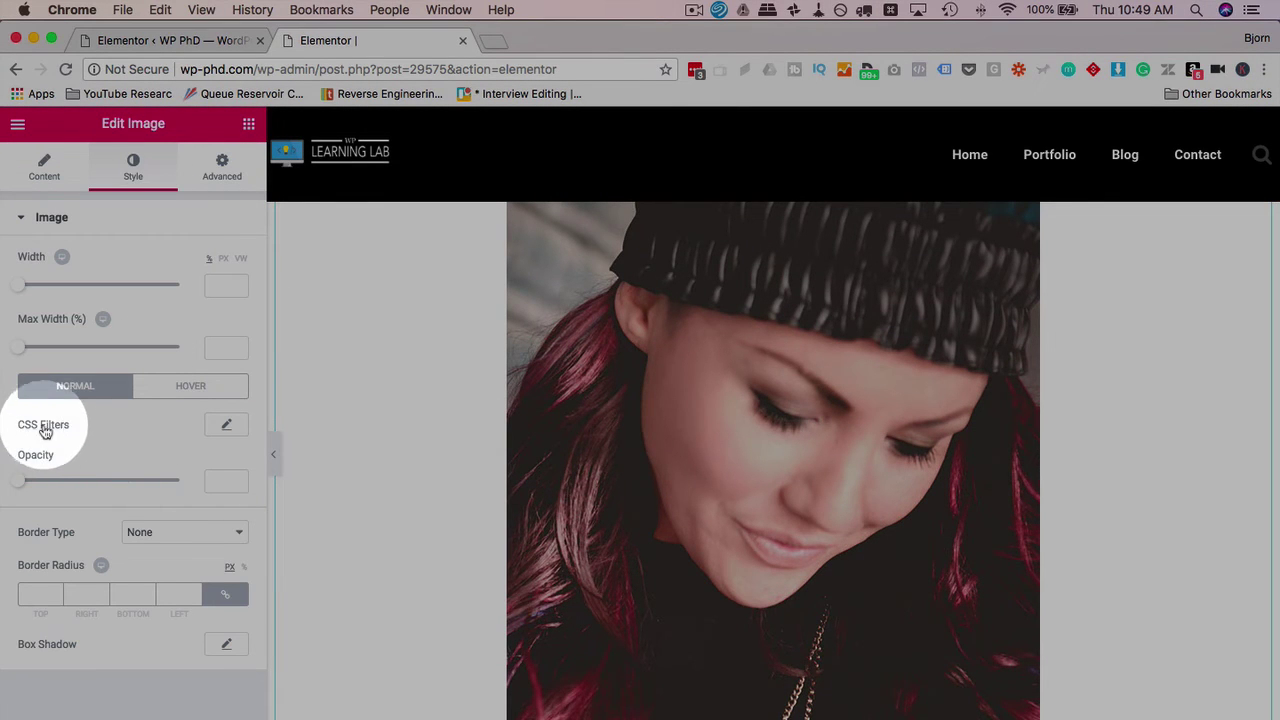
left_click(228, 430)
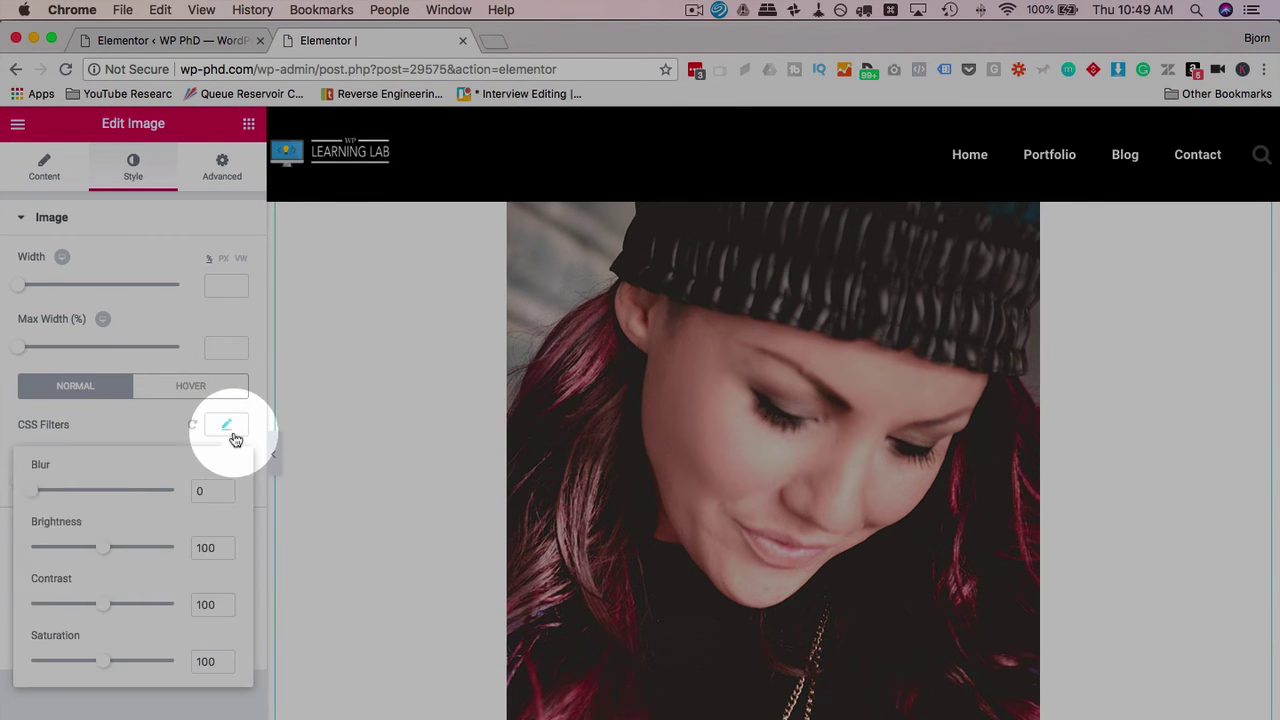
mouse_move(32, 490)
left_mouse_down()
mouse_move(109, 491)
mouse_move(70, 491)
left_mouse_up()
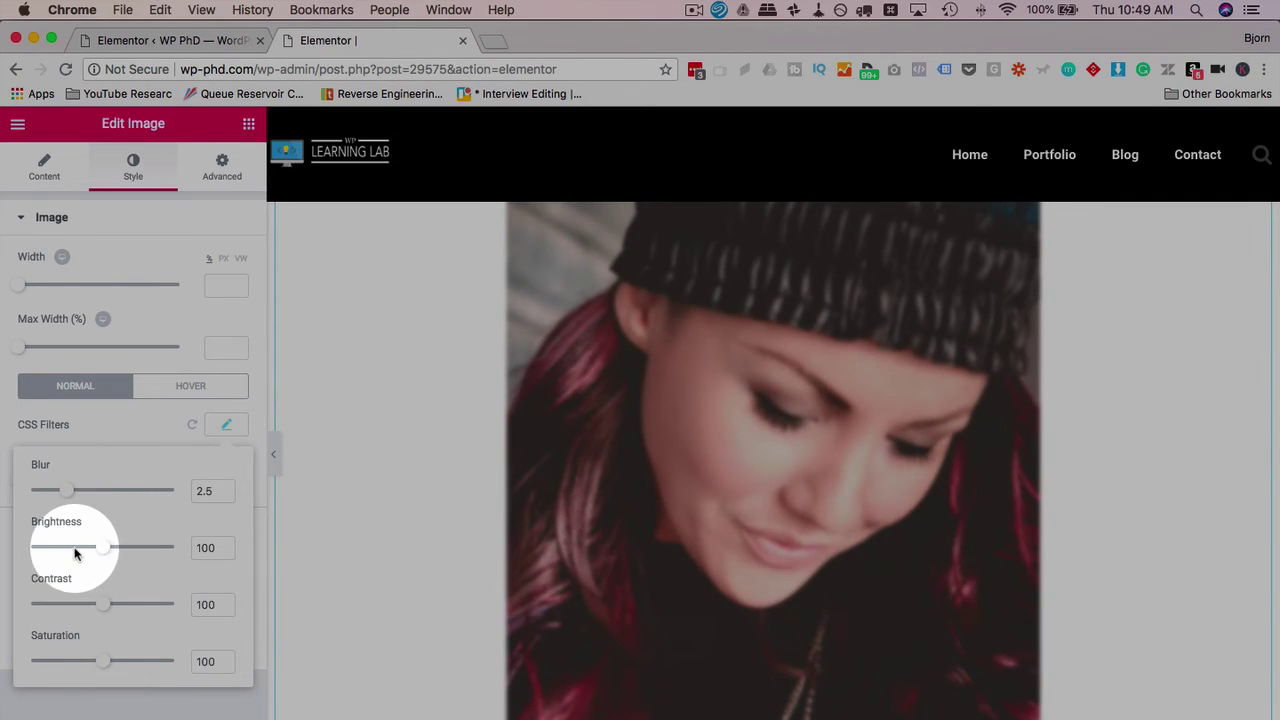
left_click_drag(106, 550, 155, 554)
left_click_drag(105, 604, 60, 606)
left_click_drag(111, 674, 143, 666)
left_click(211, 712)
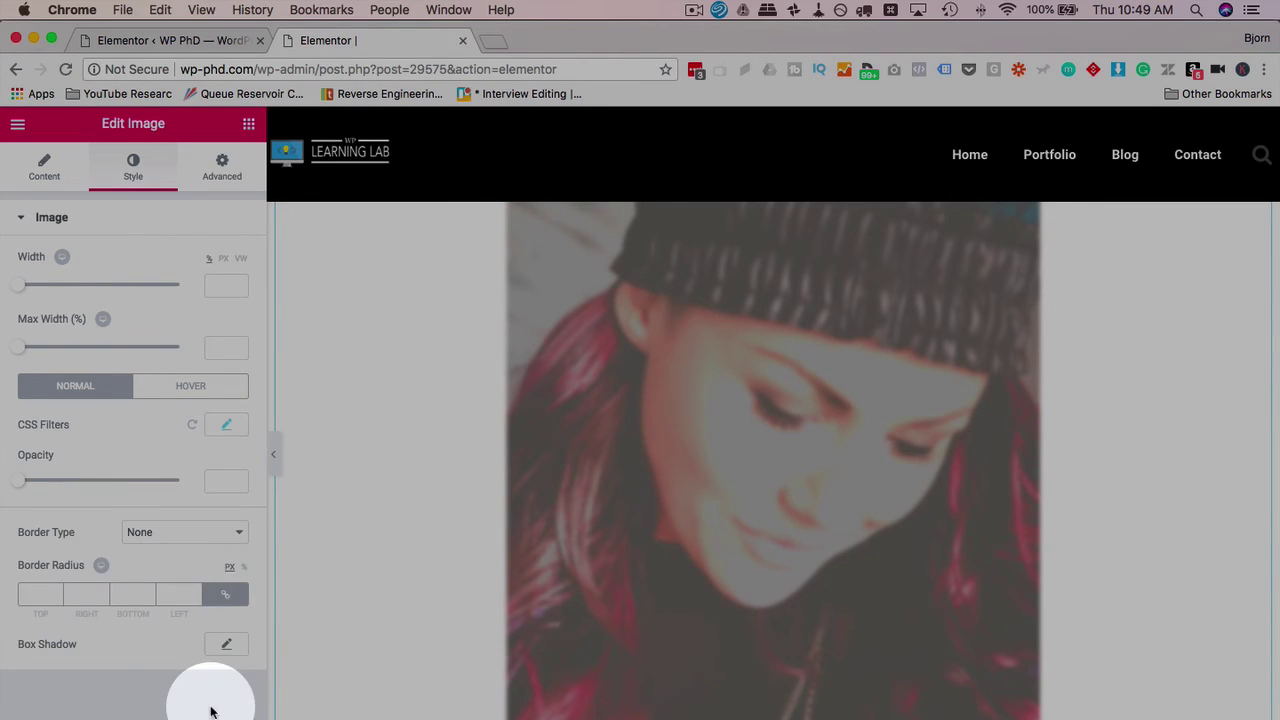